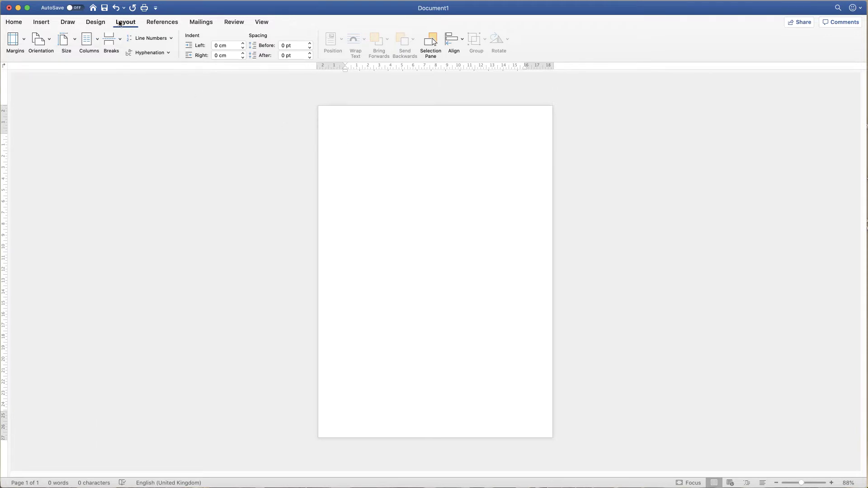
Change the blank document's orientation to Landscape and zoom to 135% so the whole page fits in view
click(50, 40)
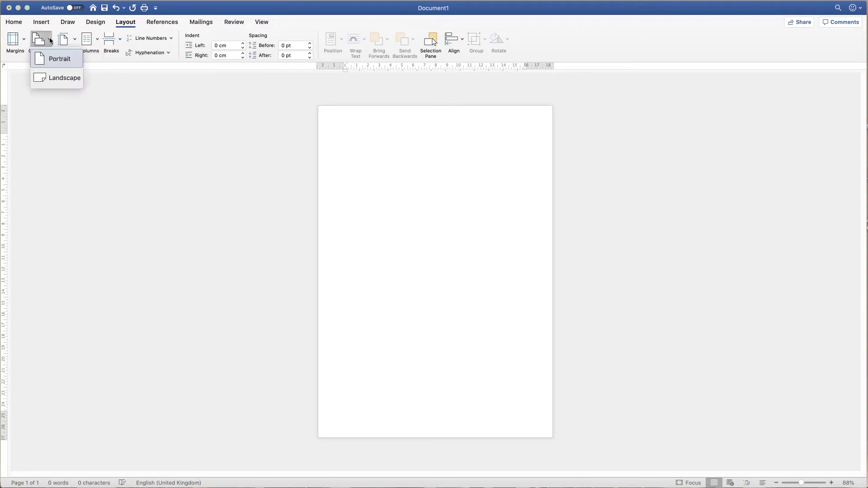
click(61, 79)
click(809, 482)
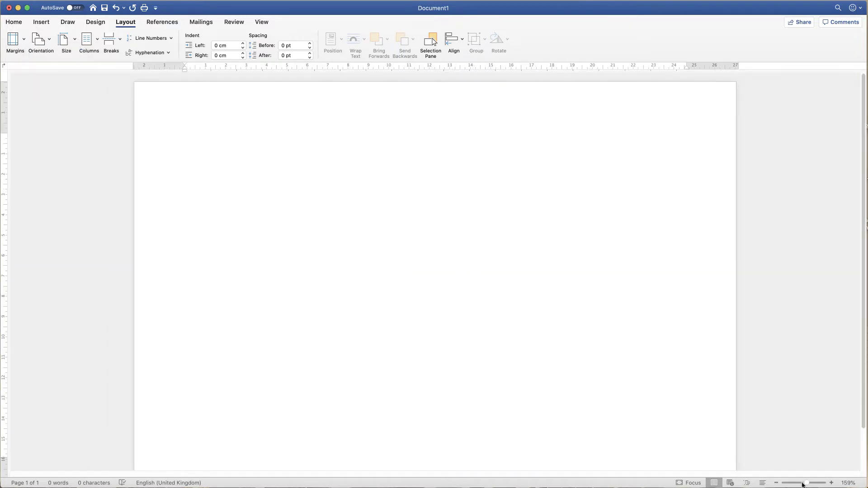
click(803, 484)
click(805, 483)
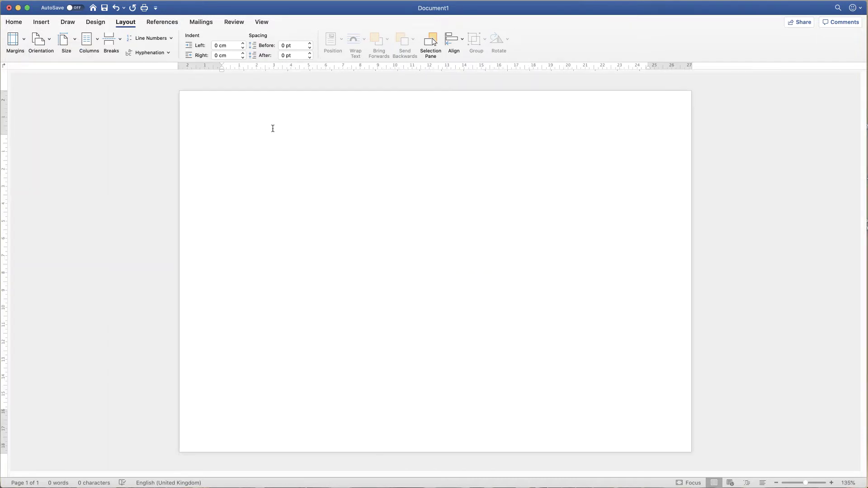
Draw a text box about 7.9 cm high and 5.9 cm wide on the left part of the page and enter C
click(41, 23)
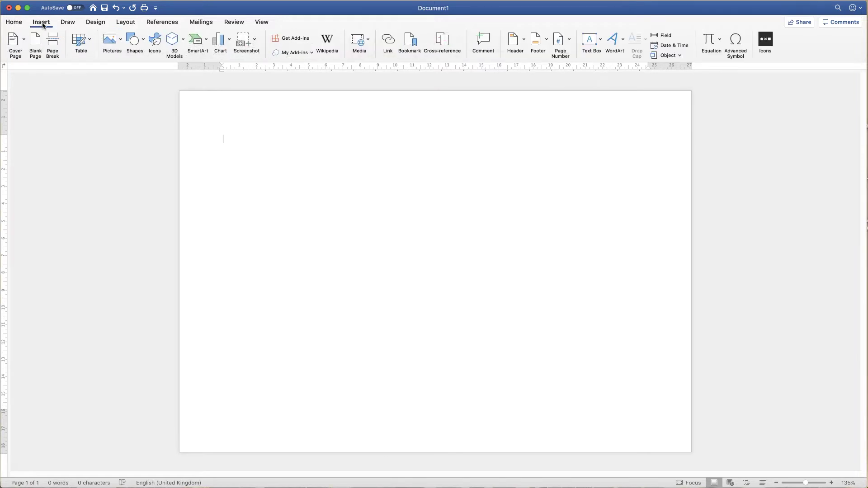
click(600, 41)
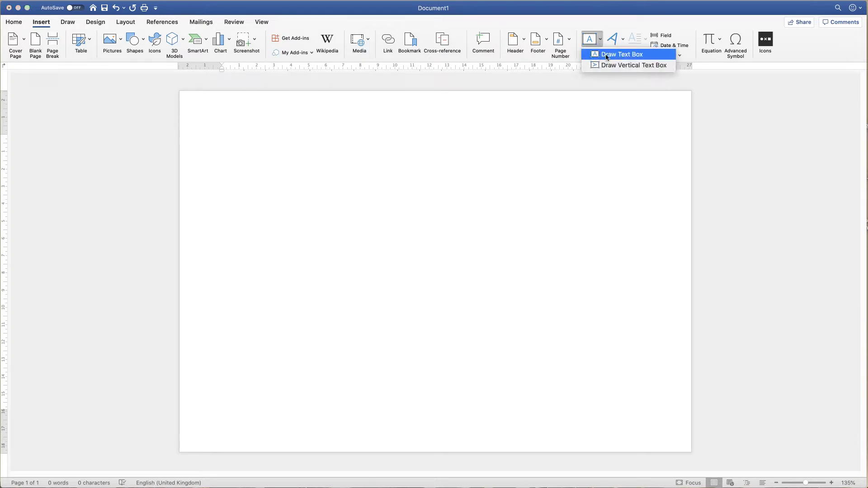
click(608, 55)
drag(209, 169, 311, 303)
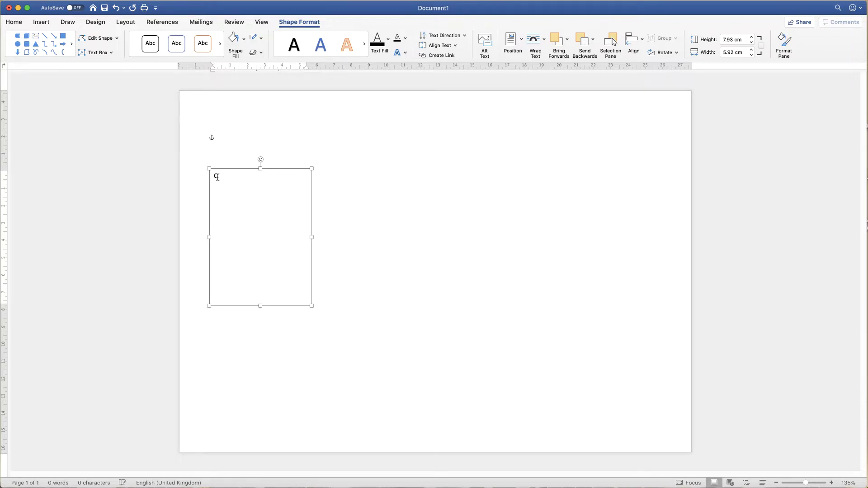
Enlarge the letter C in the text box to 160 pt
double_click(216, 177)
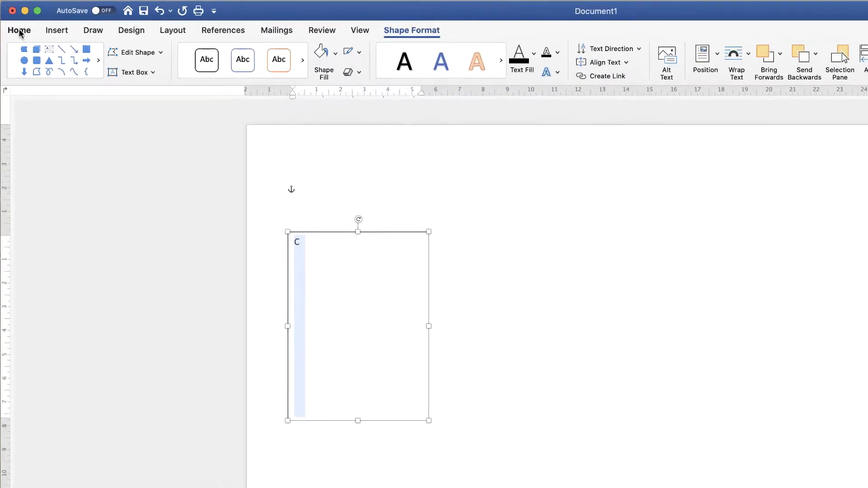
click(14, 23)
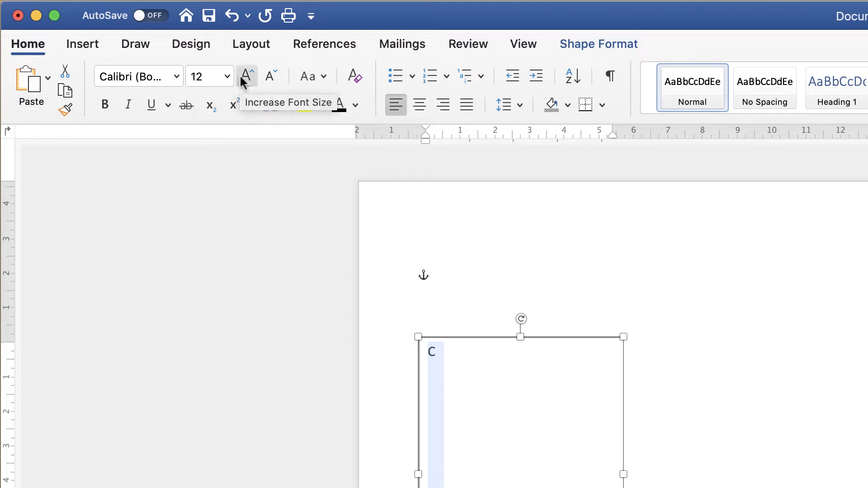
click(244, 77)
click(244, 78)
click(244, 78)
click(244, 78)
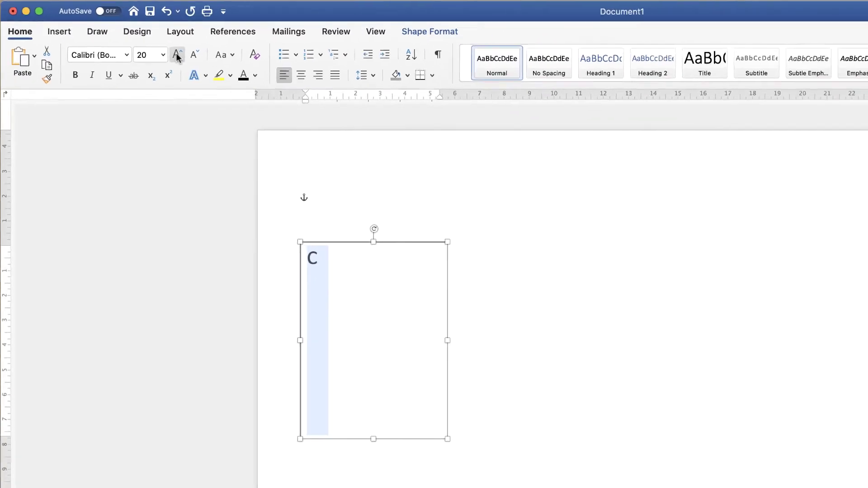
click(176, 54)
click(177, 55)
click(177, 55)
click(177, 55)
click(177, 54)
click(177, 55)
click(177, 54)
click(177, 55)
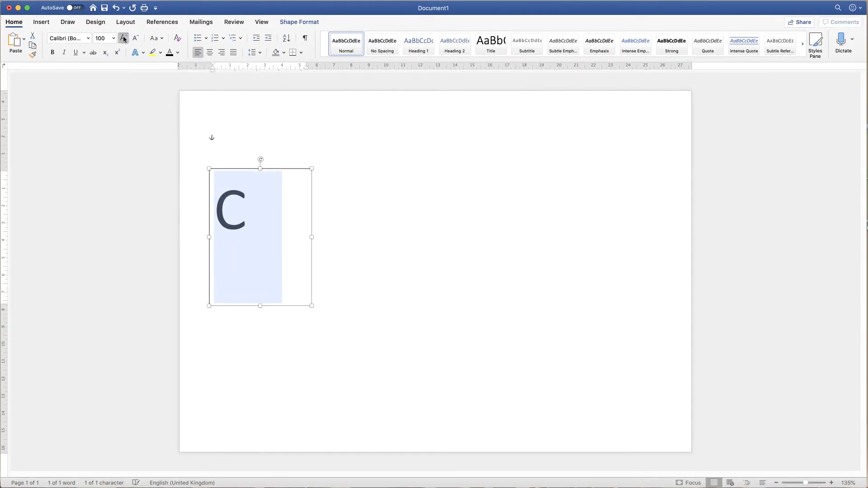
click(124, 39)
click(124, 39)
click(124, 39)
click(124, 39)
click(124, 39)
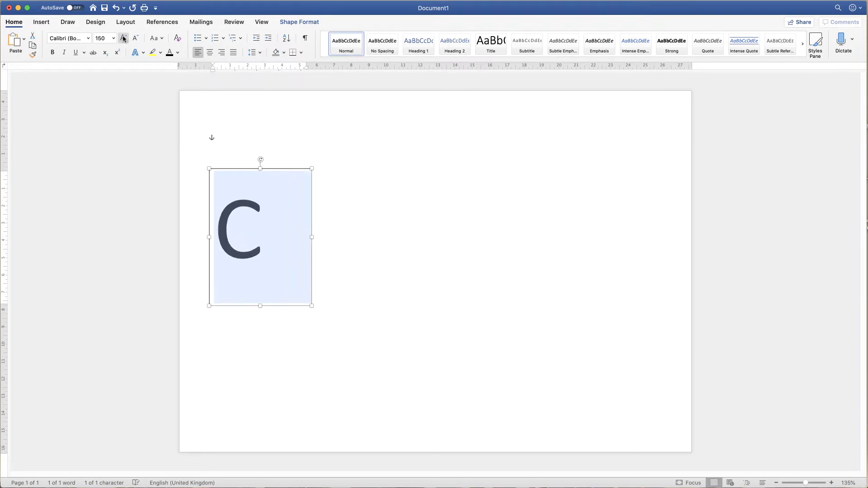
click(124, 39)
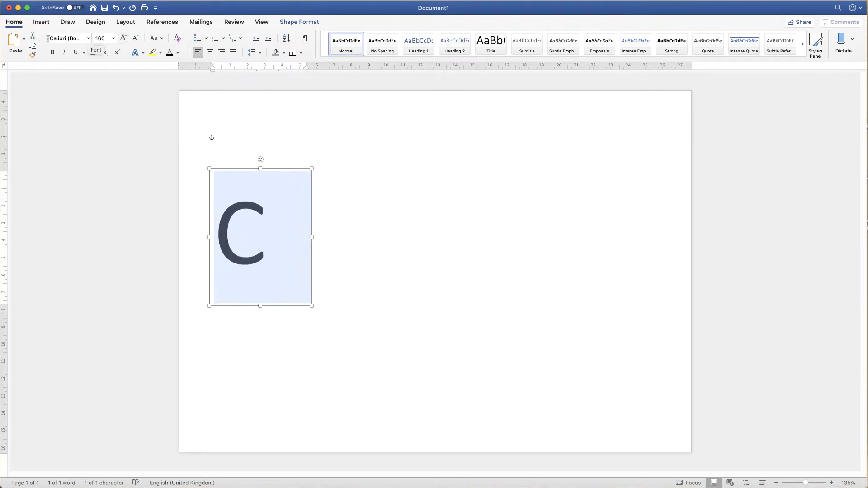
Try the 11S01 Tuesday font on the letter C, and set its font to Algerian
click(89, 39)
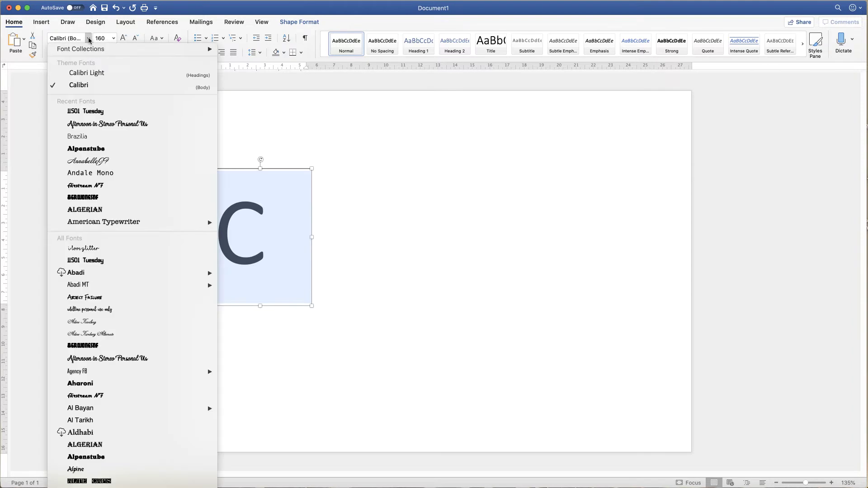
click(95, 113)
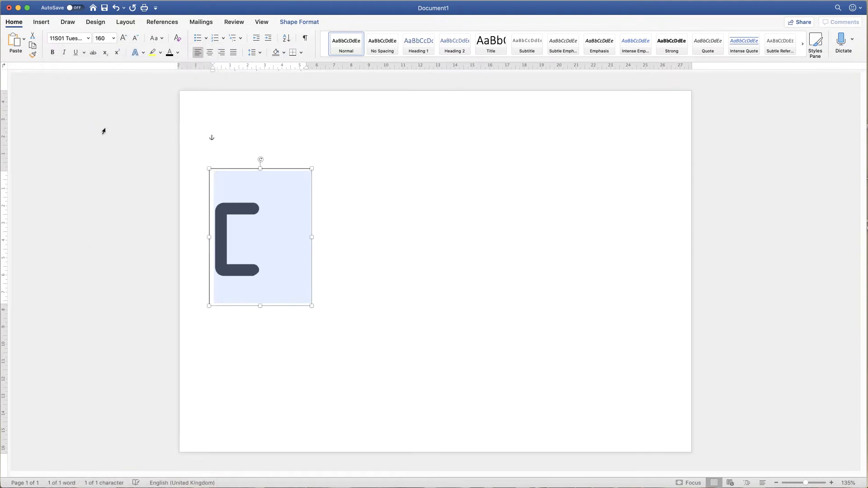
click(89, 40)
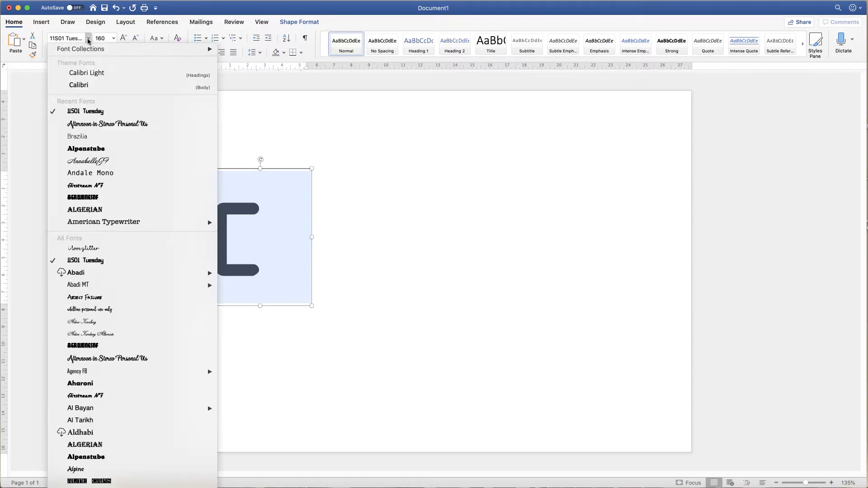
click(88, 211)
click(331, 239)
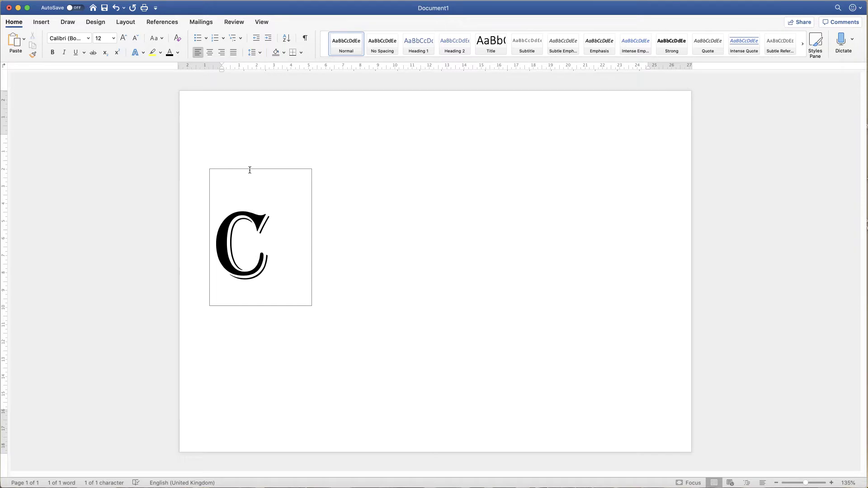
Give the C text box No Fill and No Outline
click(237, 197)
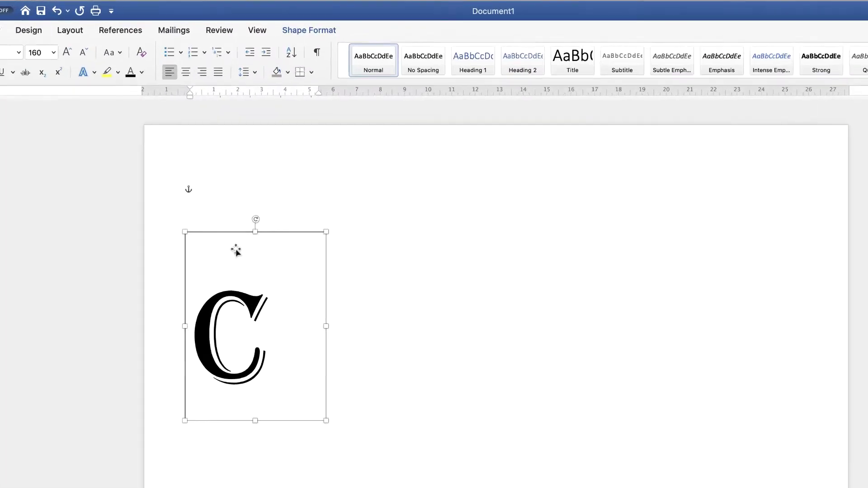
click(320, 44)
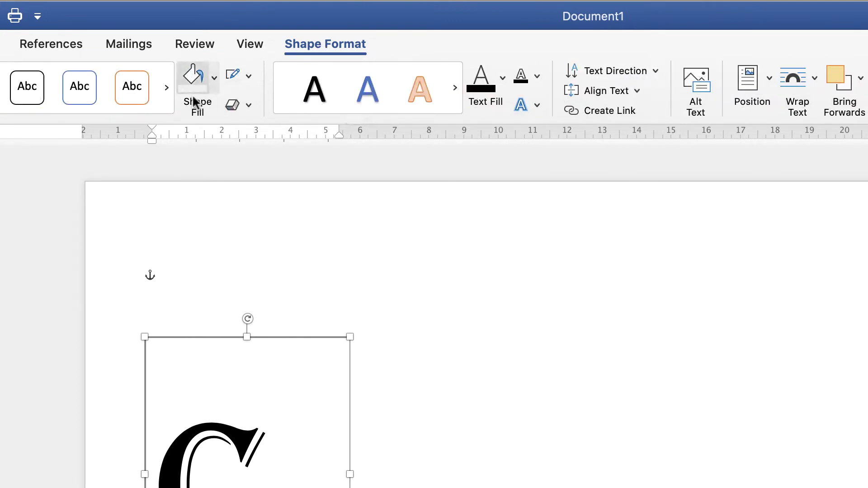
click(214, 78)
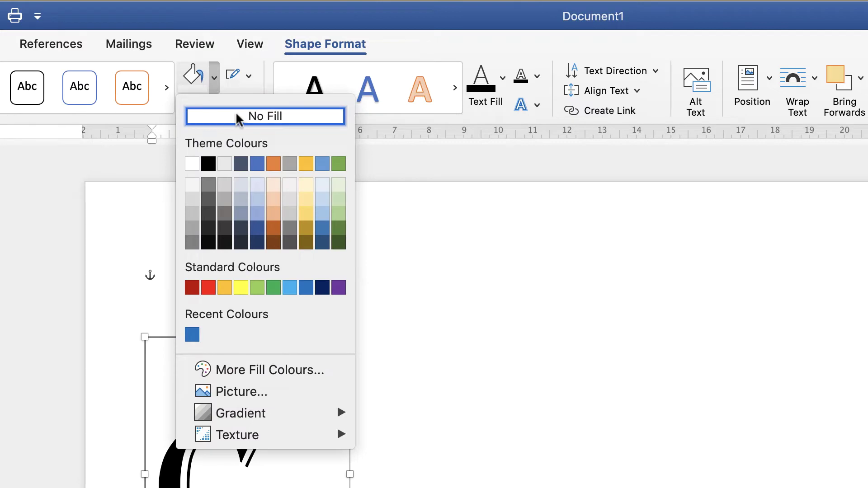
click(201, 118)
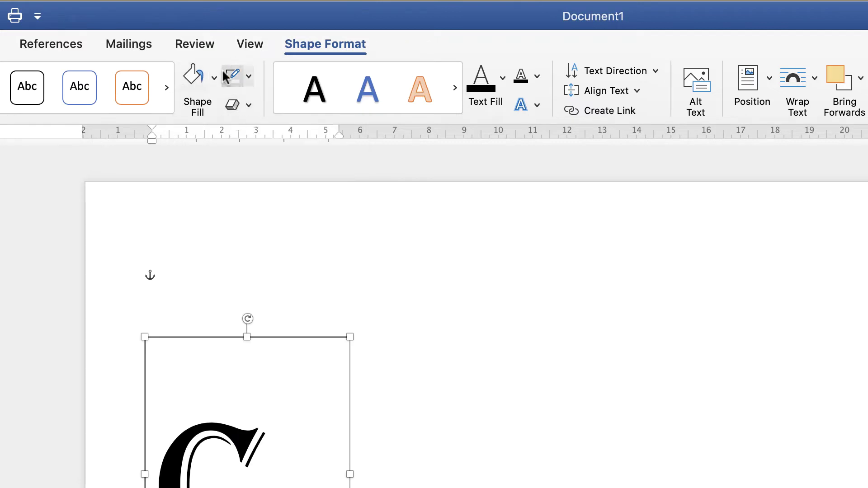
click(249, 77)
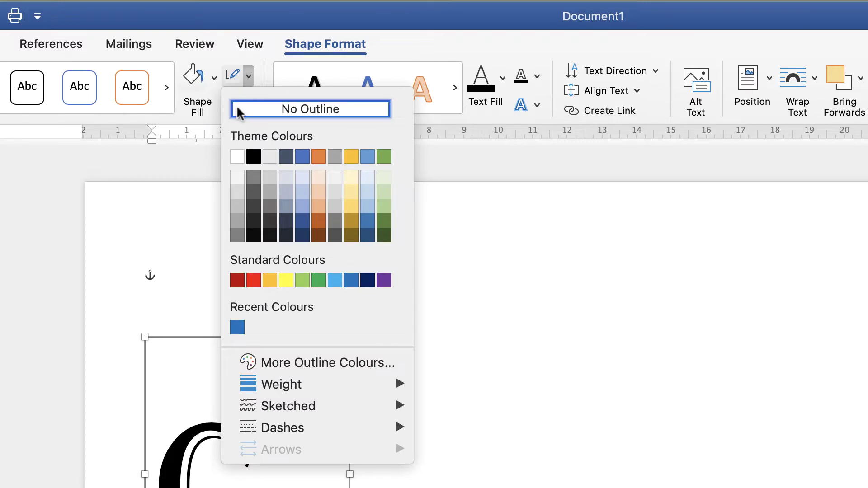
click(271, 109)
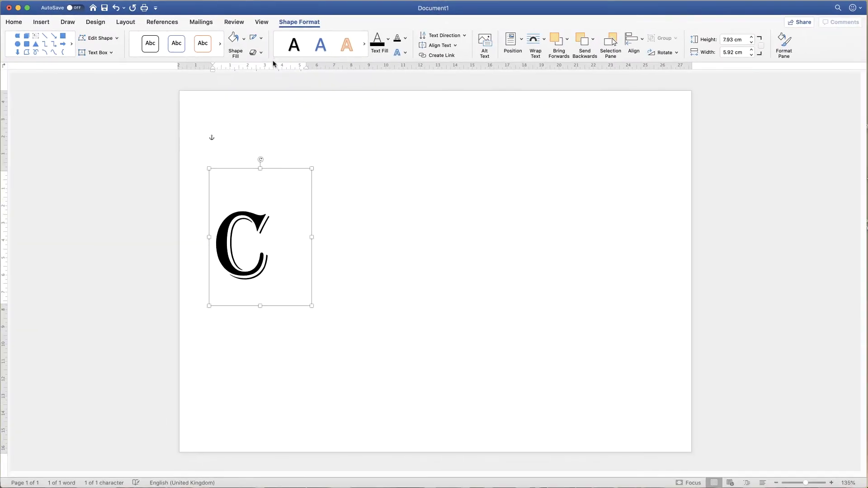
click(357, 196)
Move the C text box slightly to the left on the page
double_click(261, 262)
click(281, 271)
click(232, 227)
mouse_move(232, 227)
mouse_down()
mouse_move(261, 277)
mouse_move(396, 263)
mouse_move(390, 190)
mouse_move(257, 217)
mouse_move(209, 176)
mouse_move(218, 228)
mouse_up()
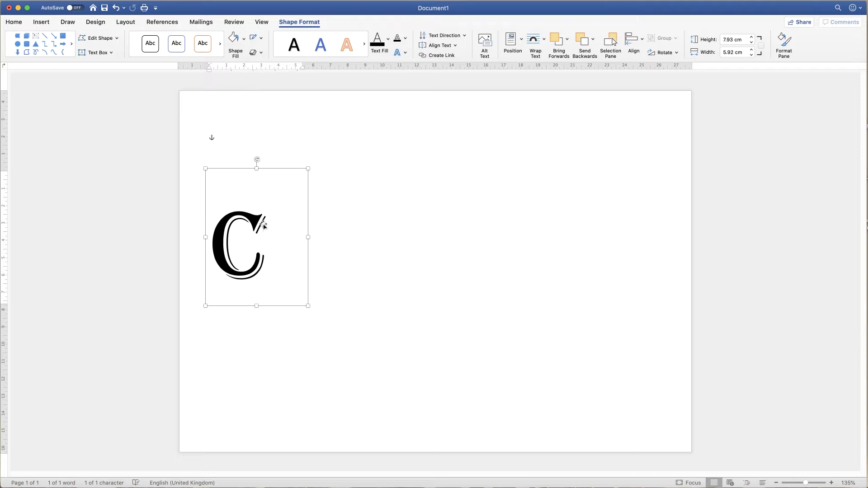
Duplicate the C text box and place the copy level with the original, directly to its right
key(super+v)
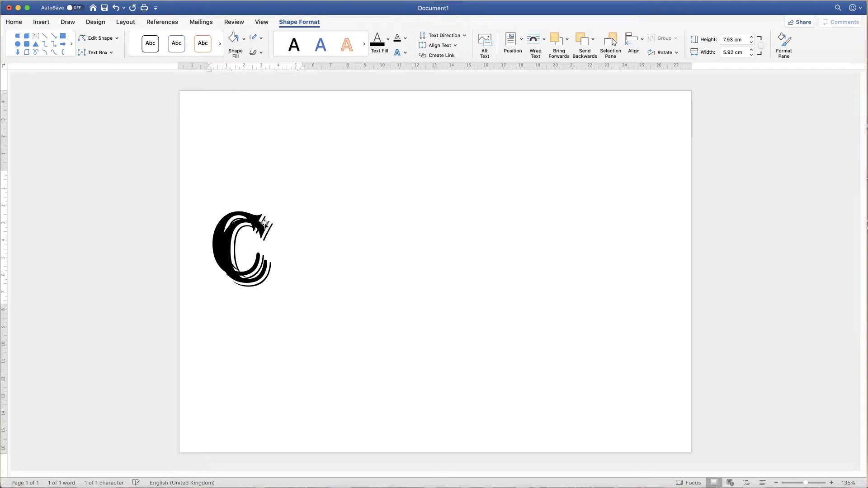
drag(231, 259, 246, 221)
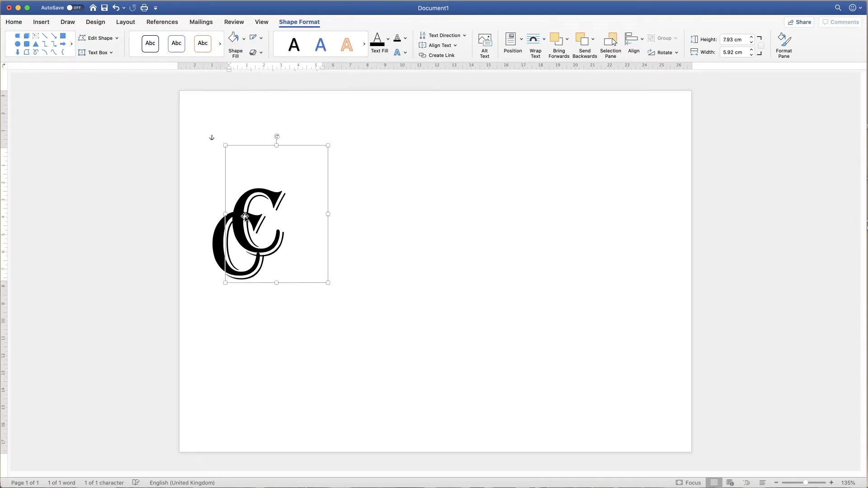
drag(242, 234, 282, 257)
Replace the letter in the copied text box with R
double_click(319, 261)
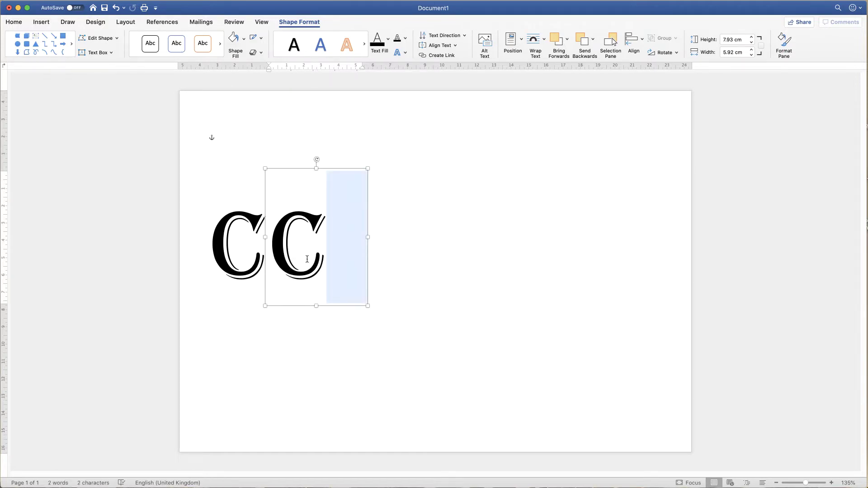
double_click(306, 258)
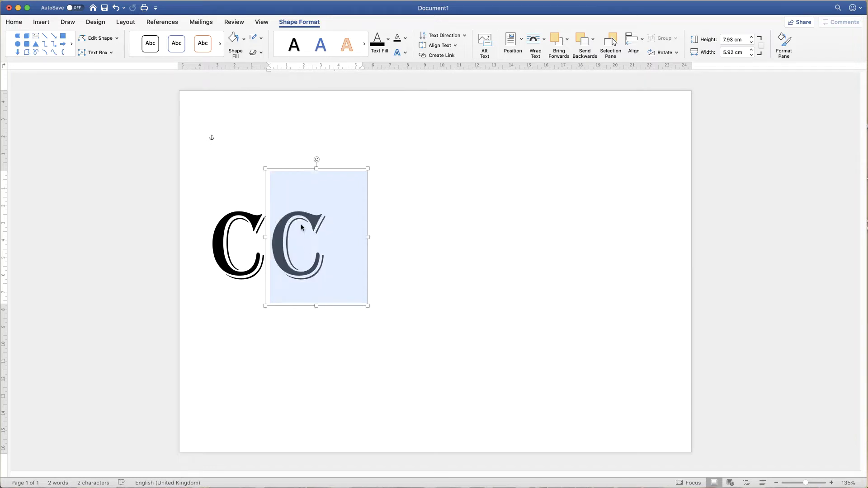
text(R)
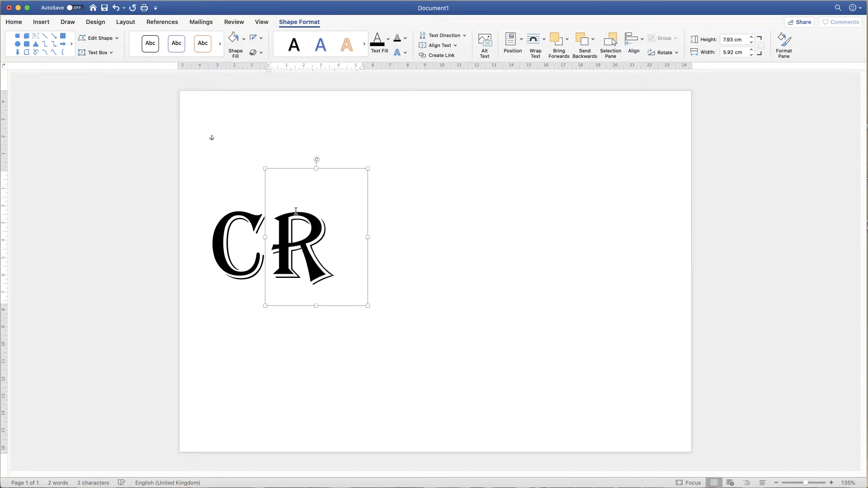
Set the font of the letter R to Brazilia
double_click(319, 241)
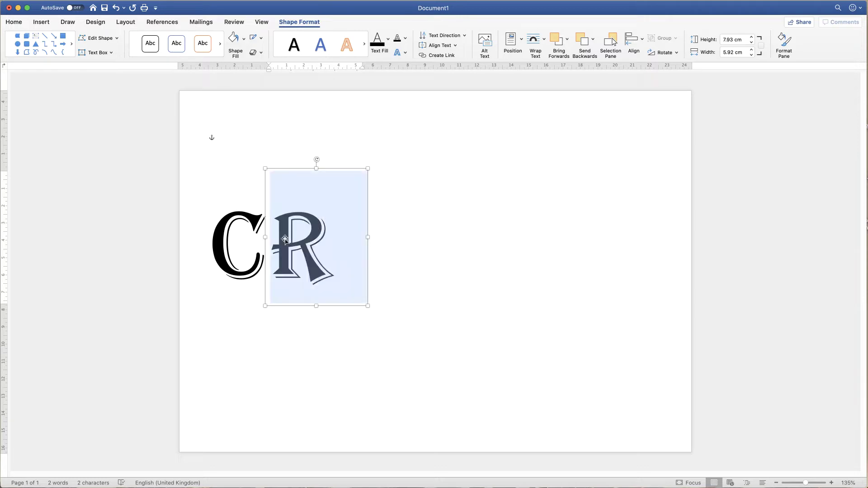
click(13, 22)
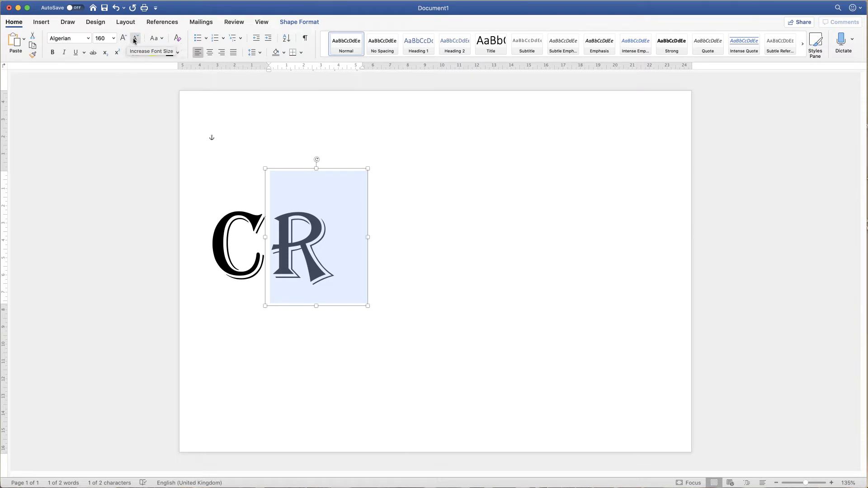
key(super+z)
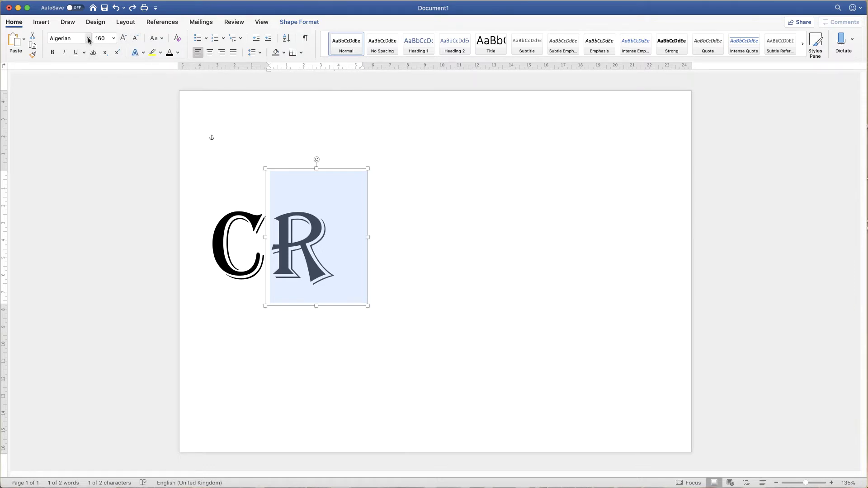
click(89, 39)
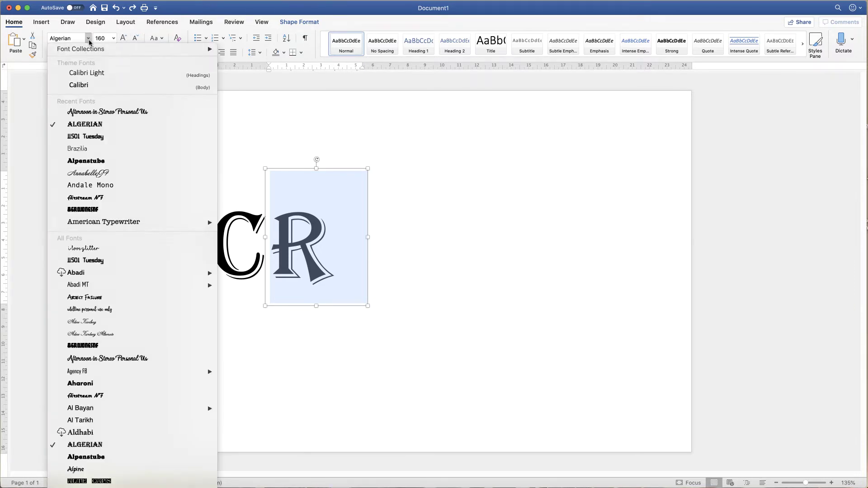
click(77, 149)
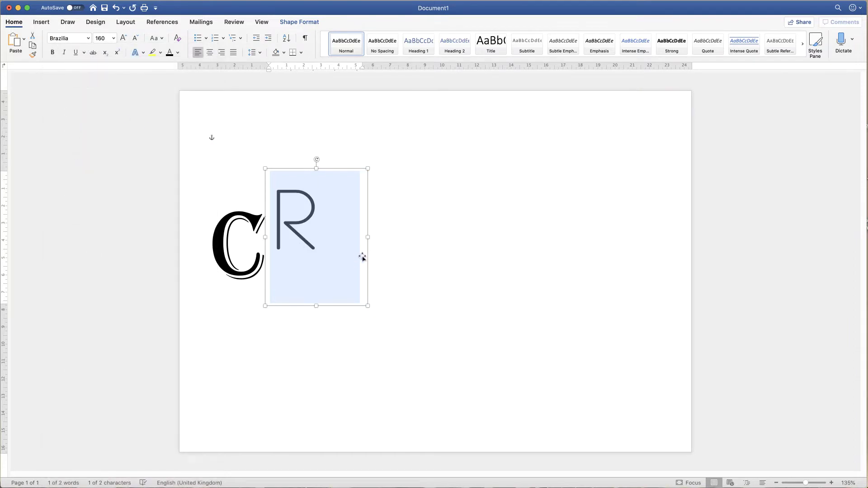
Move the R text box down and slightly left so the R lines up beside the C
click(347, 269)
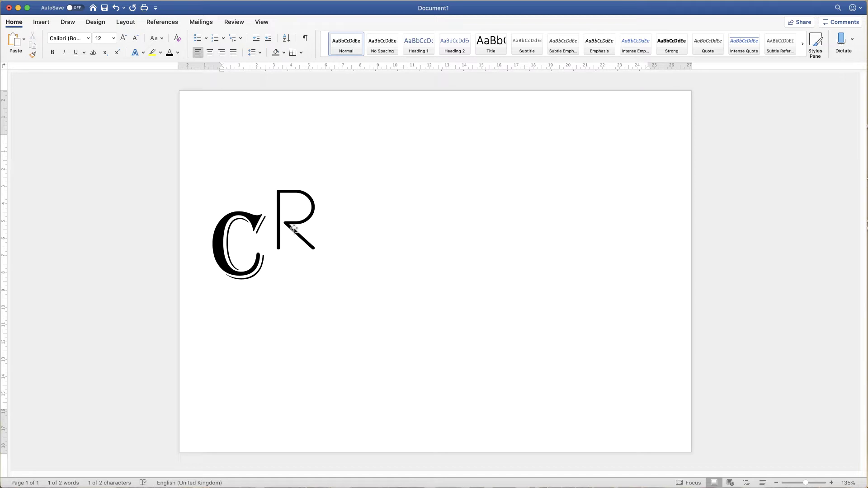
click(292, 222)
drag(298, 204, 294, 228)
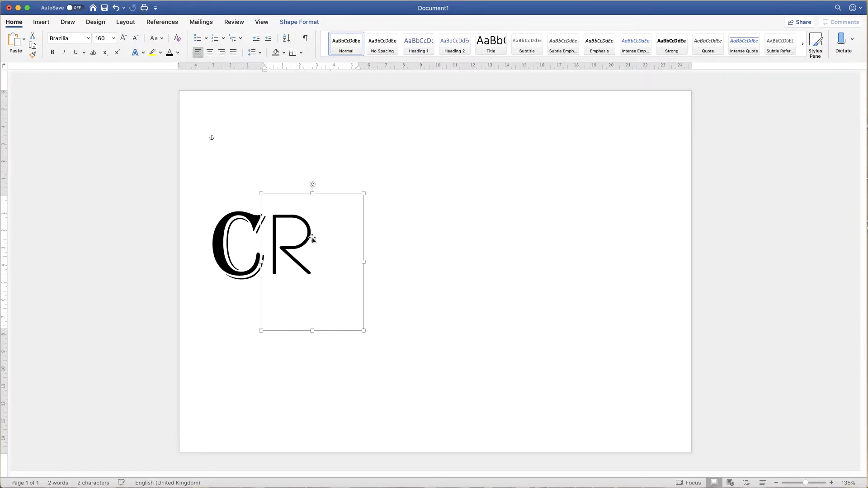
Increase the font size of the letter R to 200
double_click(310, 236)
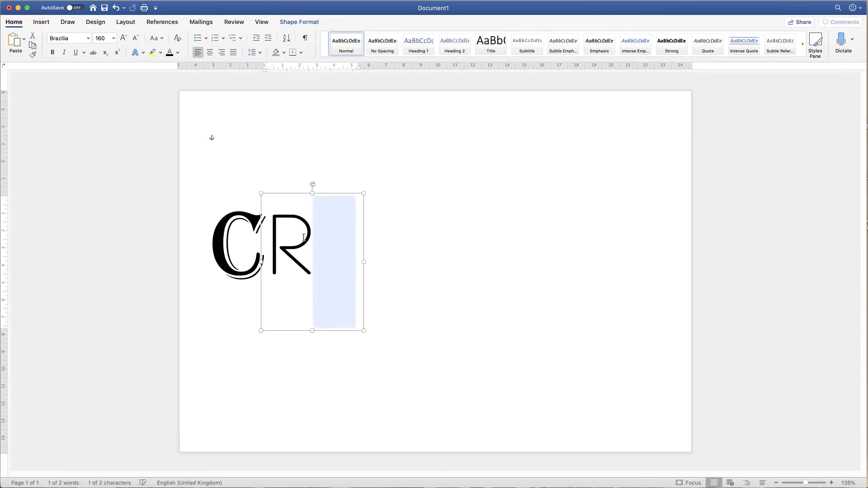
click(123, 39)
click(123, 39)
click(123, 38)
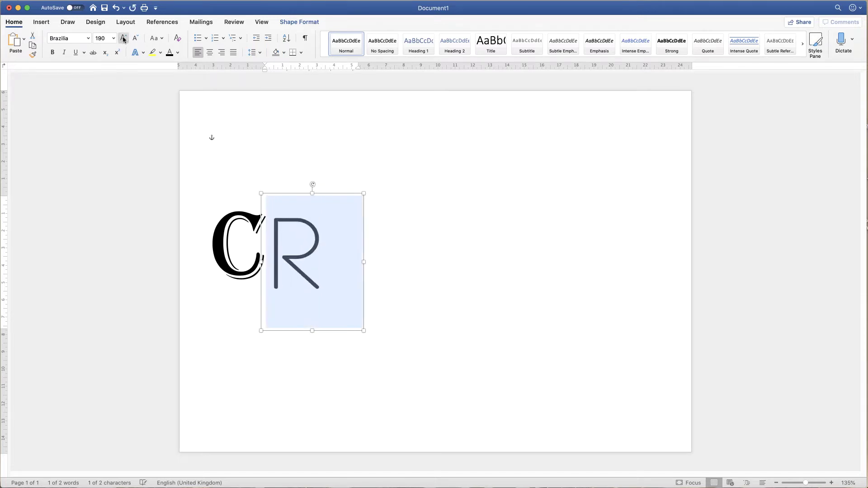
click(123, 38)
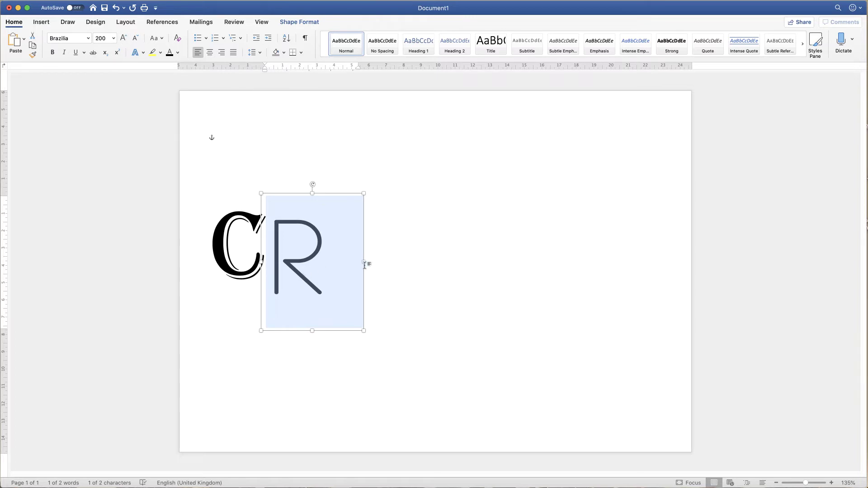
click(318, 259)
click(390, 246)
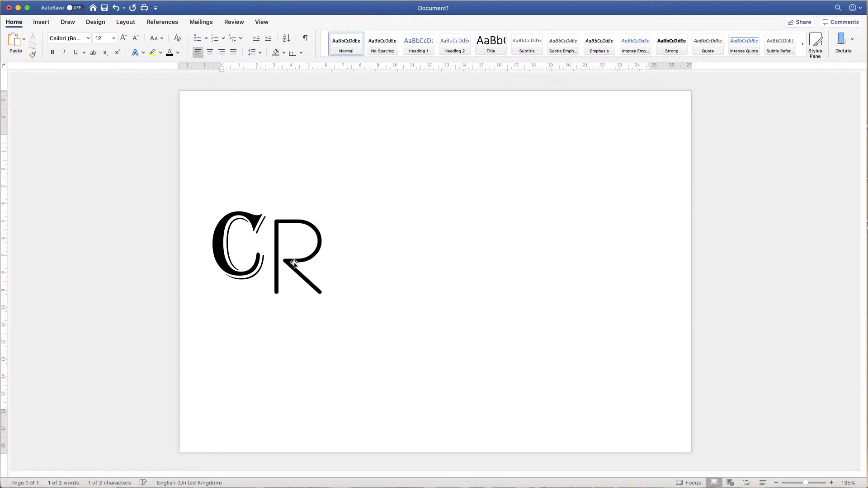
Move the R text box straight up so the enlarged R lines up with the C beside it
click(299, 263)
double_click(295, 260)
drag(294, 260, 294, 256)
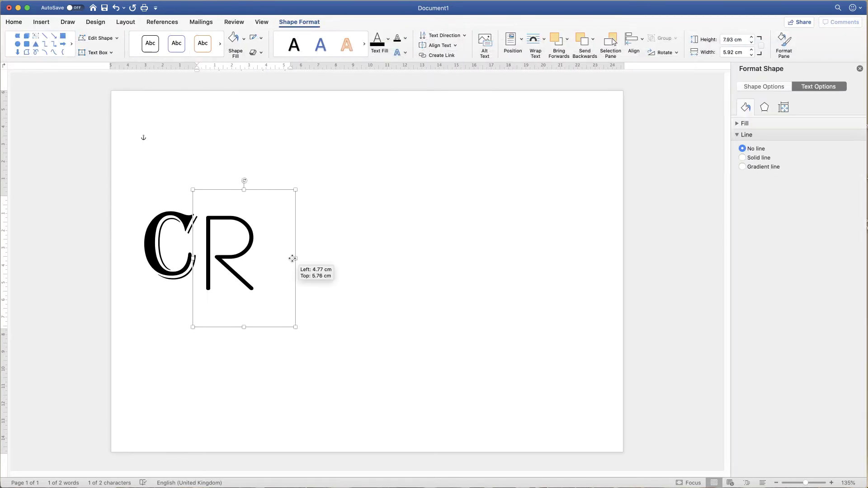
click(858, 69)
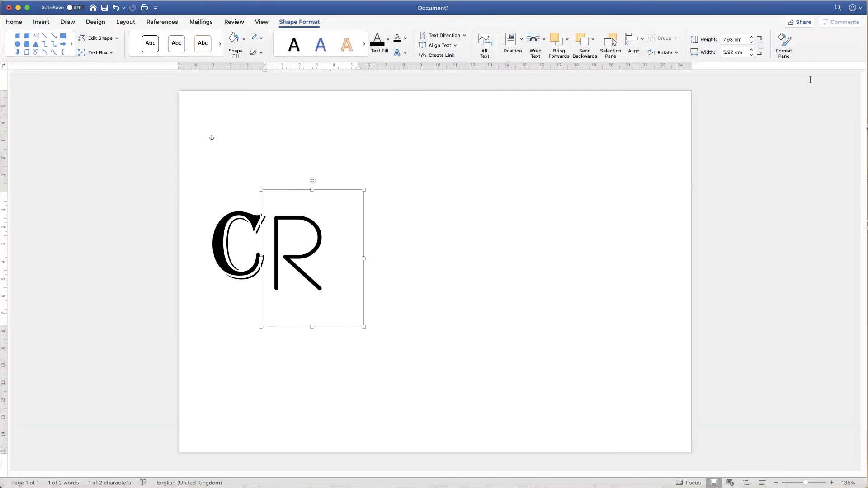
drag(292, 261, 309, 269)
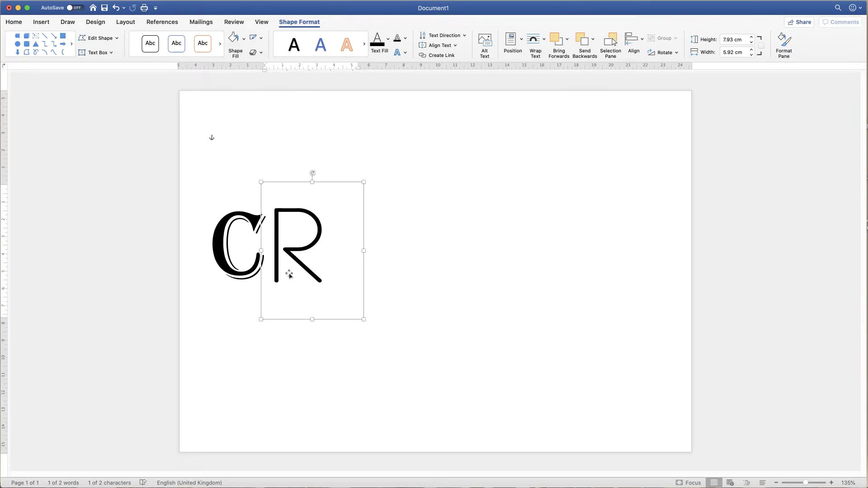
Paste another copy of the C text box directly right of the R and replace its letter with E
key(super+v)
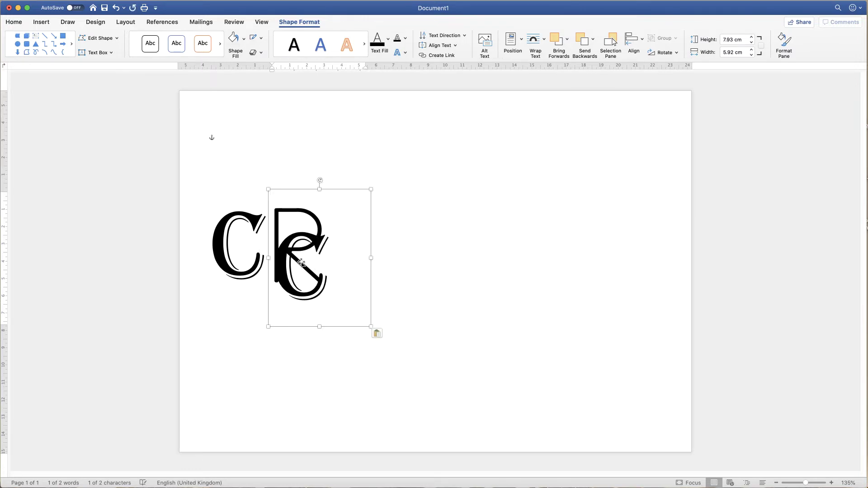
drag(282, 266, 339, 249)
click(376, 251)
key(shift+End)
key(super+a)
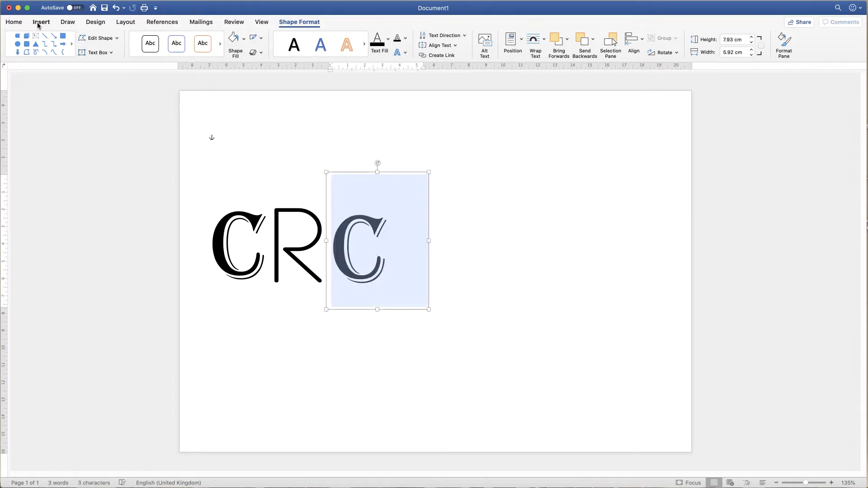
text(E)
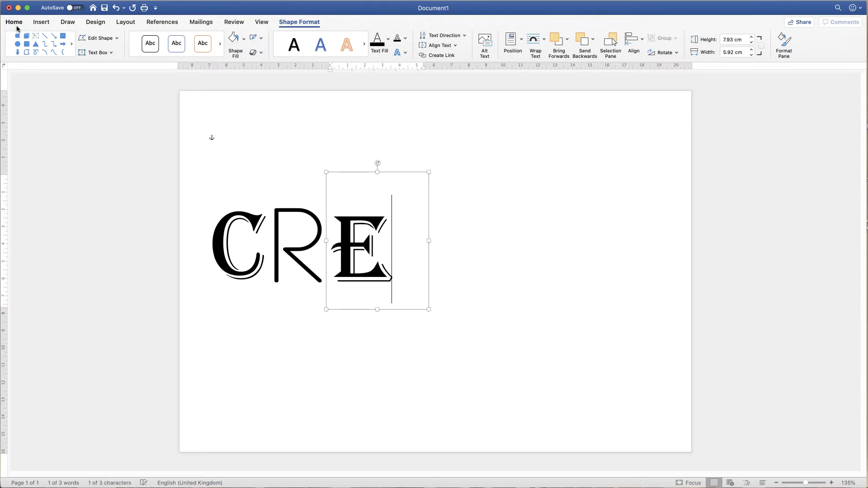
Set the font of the letter E to American Typewriter
key(super+a)
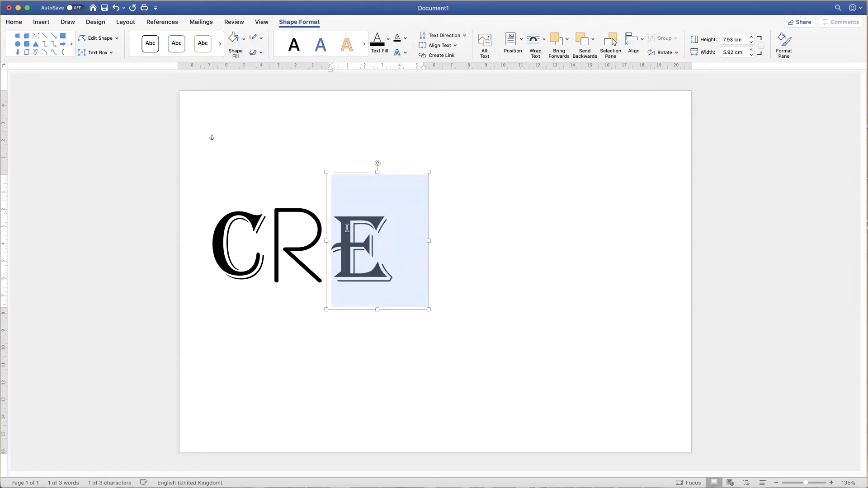
click(14, 23)
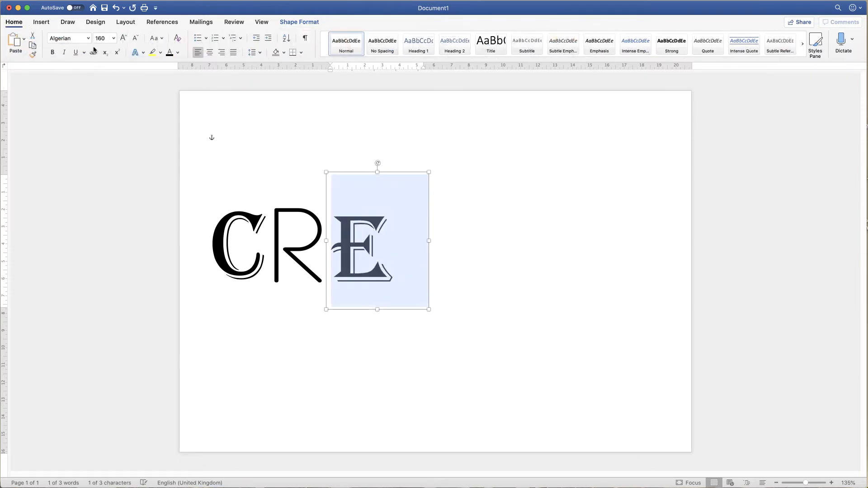
click(88, 39)
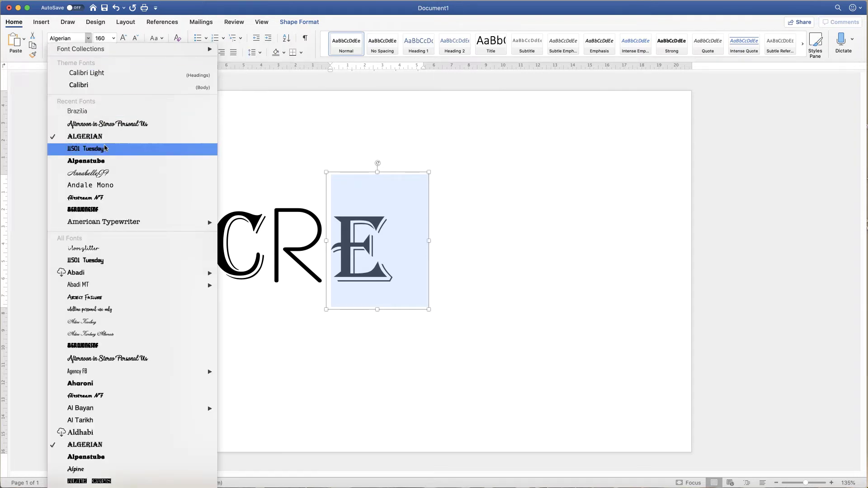
click(105, 222)
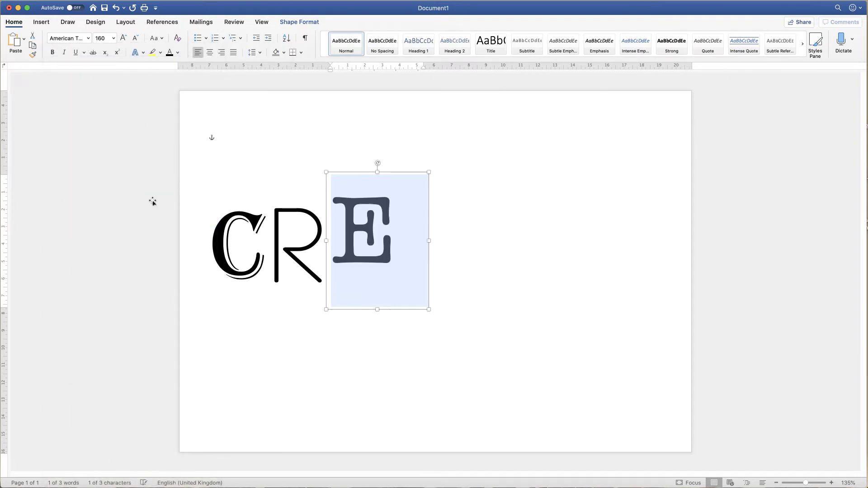
Move the E text box down and slightly left so the E lines up beside the R
click(445, 265)
click(370, 237)
mouse_move(365, 221)
mouse_down()
mouse_move(366, 236)
mouse_move(358, 229)
mouse_up()
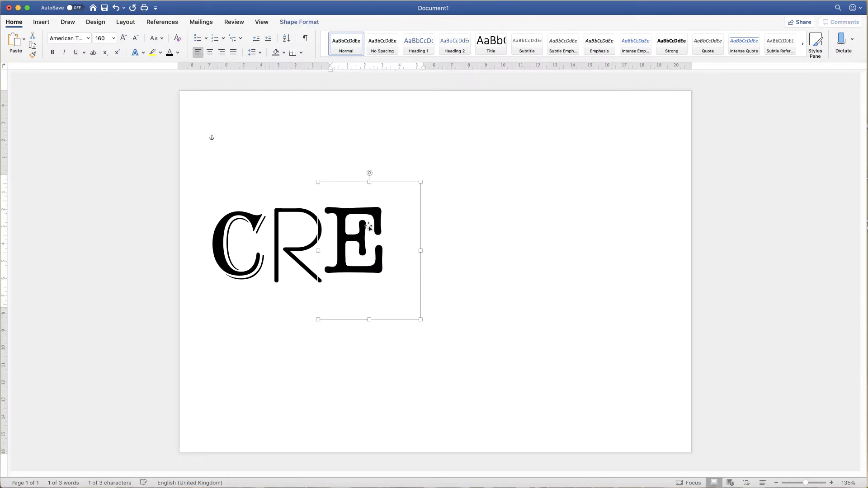
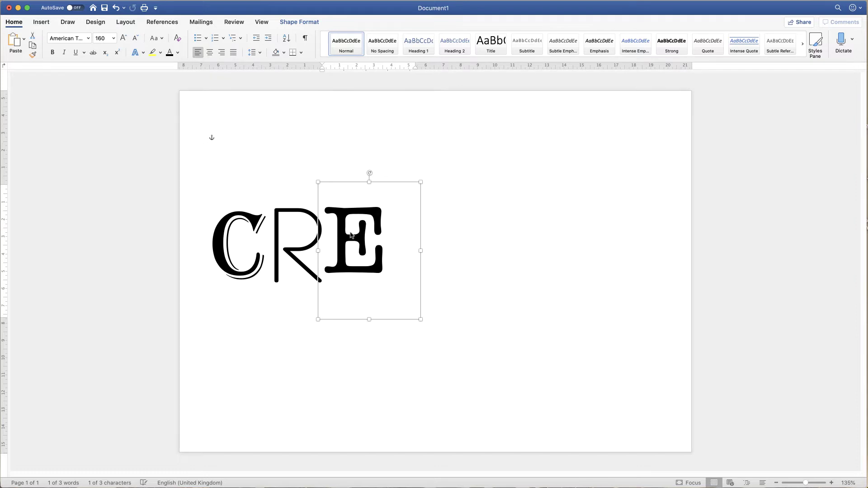
Paste another copy of the C text box directly right of the E and replace its letter with A
key(super+v)
drag(335, 274, 402, 261)
double_click(441, 257)
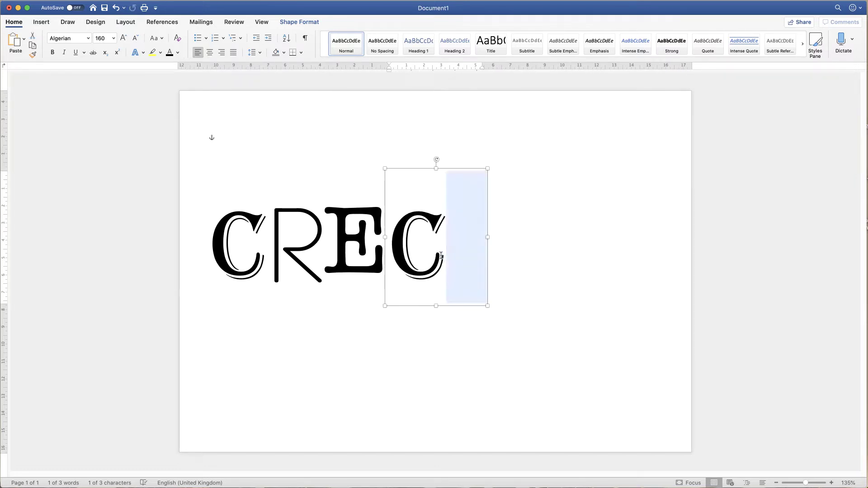
triple_click(438, 259)
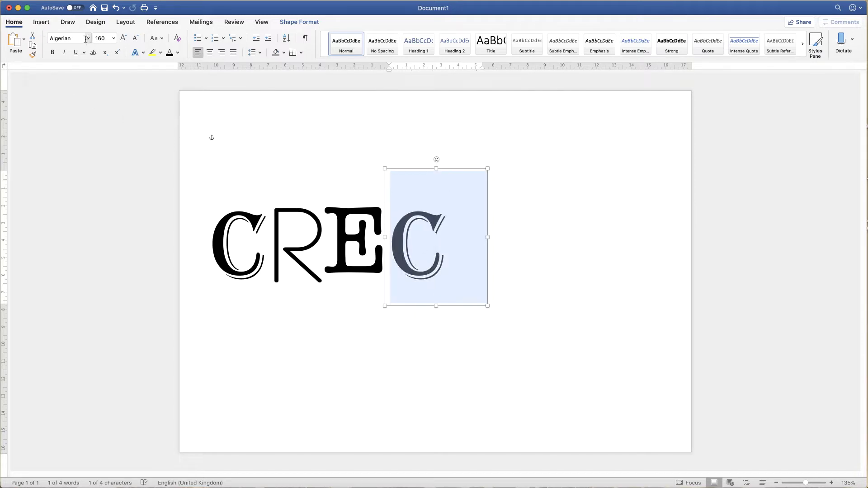
text(A)
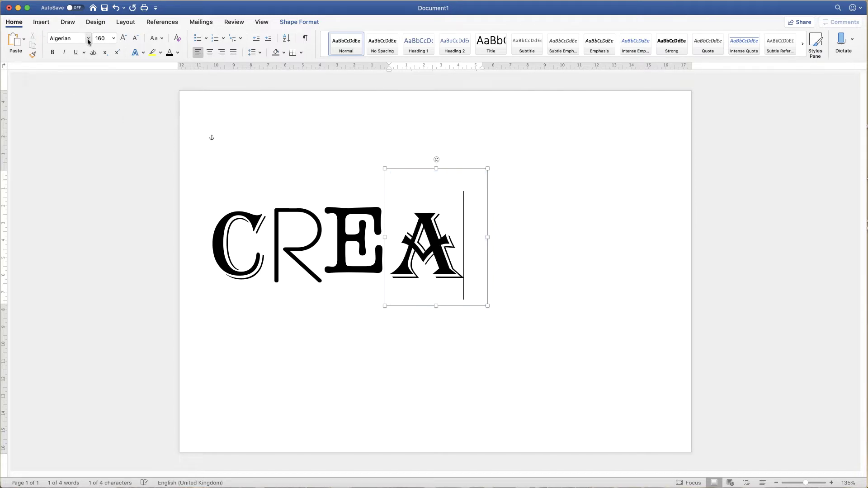
Set the font of the letter A to Andale Mono
click(88, 39)
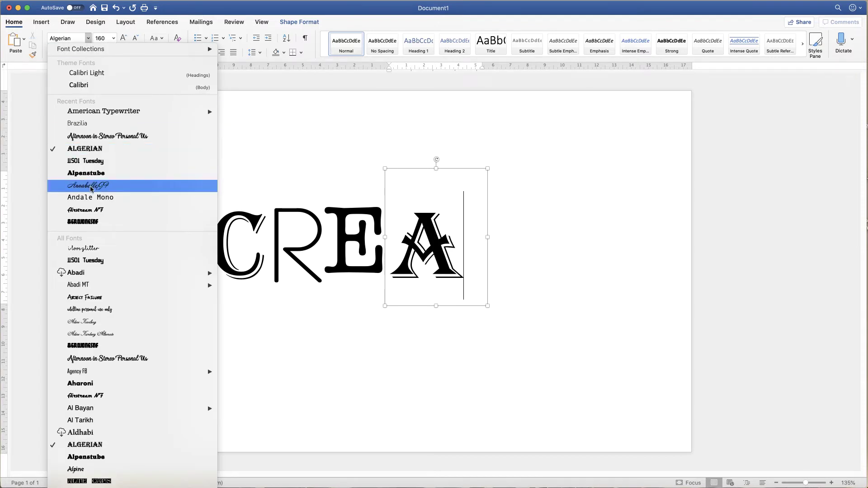
click(90, 210)
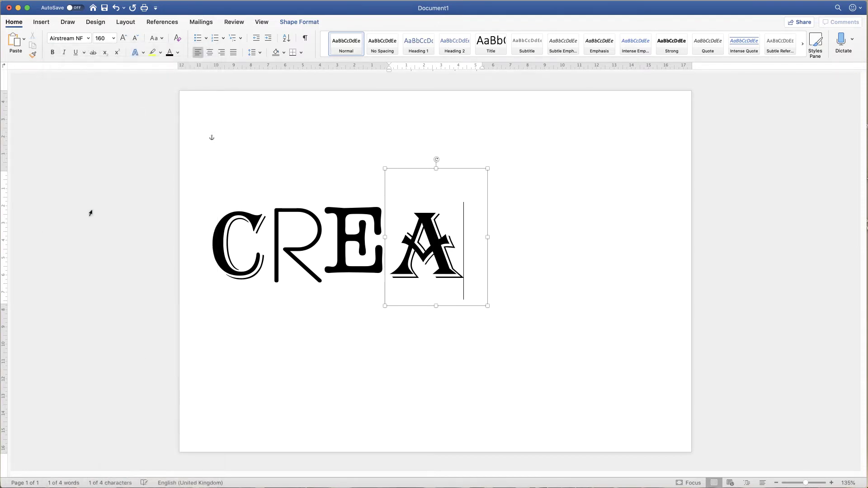
triple_click(415, 256)
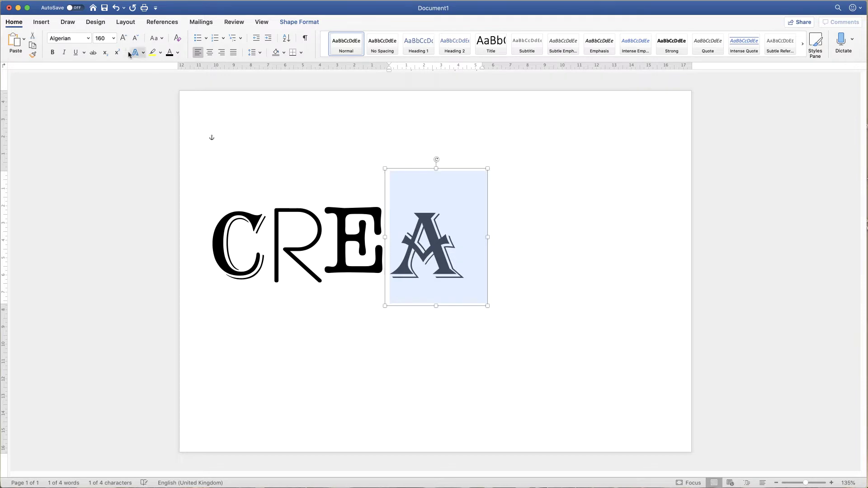
click(88, 38)
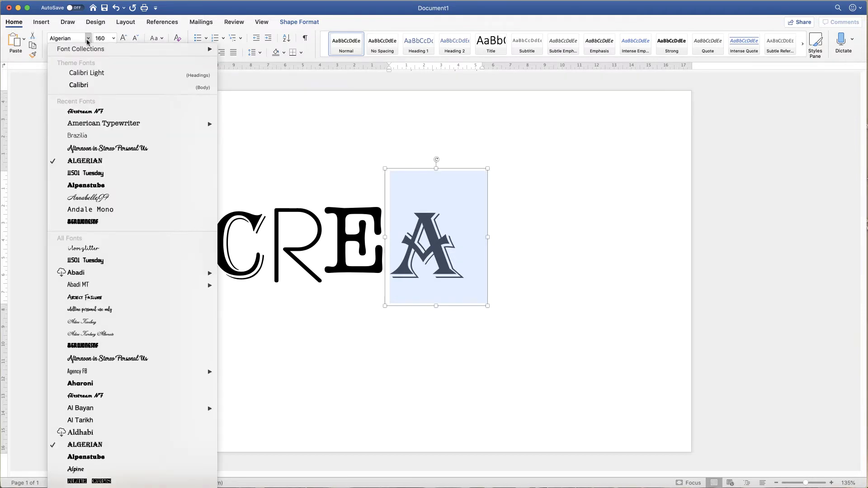
click(104, 212)
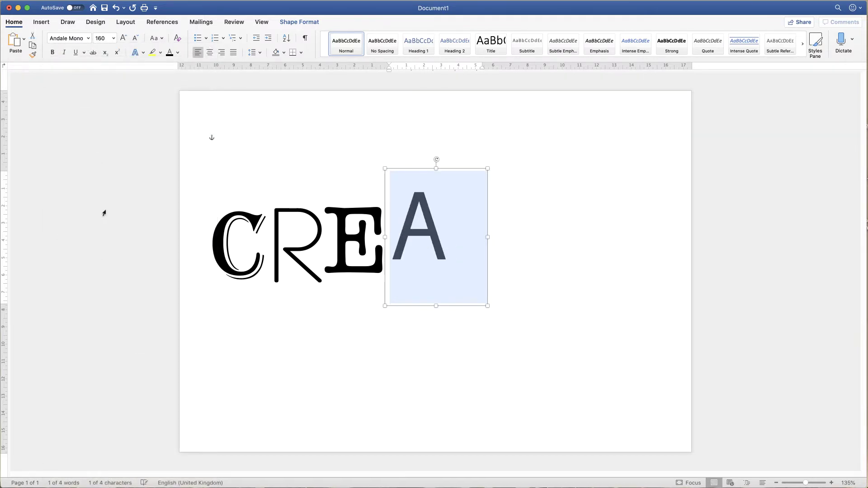
Move the A text box down and slightly left so the A lines up beside the E
click(527, 267)
click(438, 242)
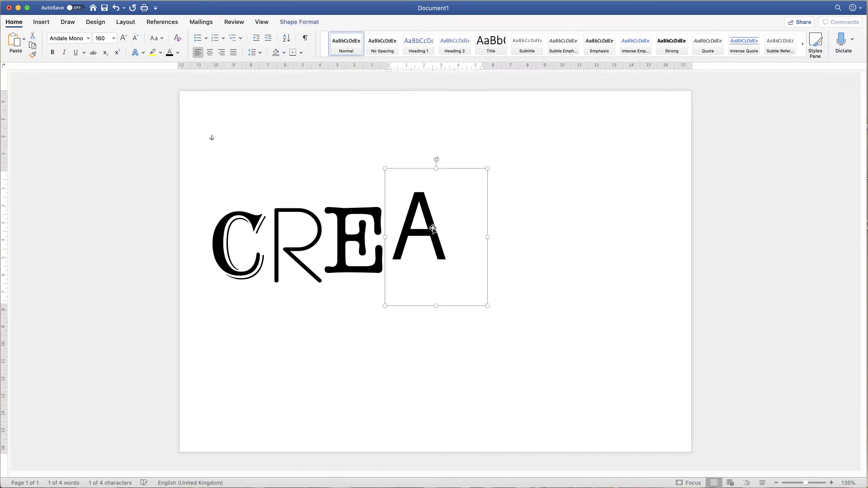
drag(433, 228, 427, 249)
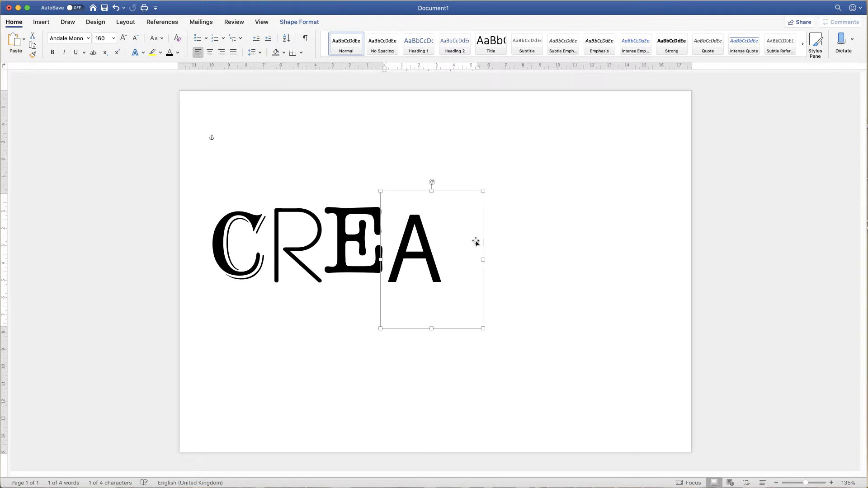
Paste another copy of the C text box directly right of the A and set its font to Abject Failure
key(super+v)
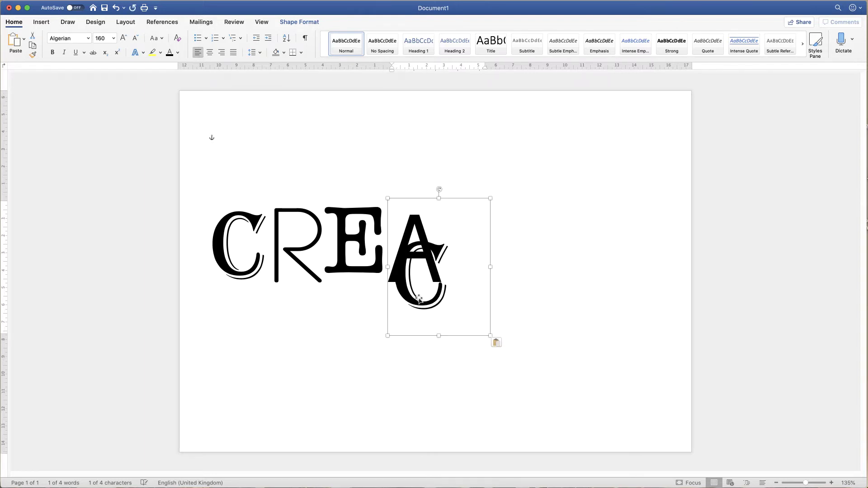
drag(416, 298, 468, 275)
click(500, 263)
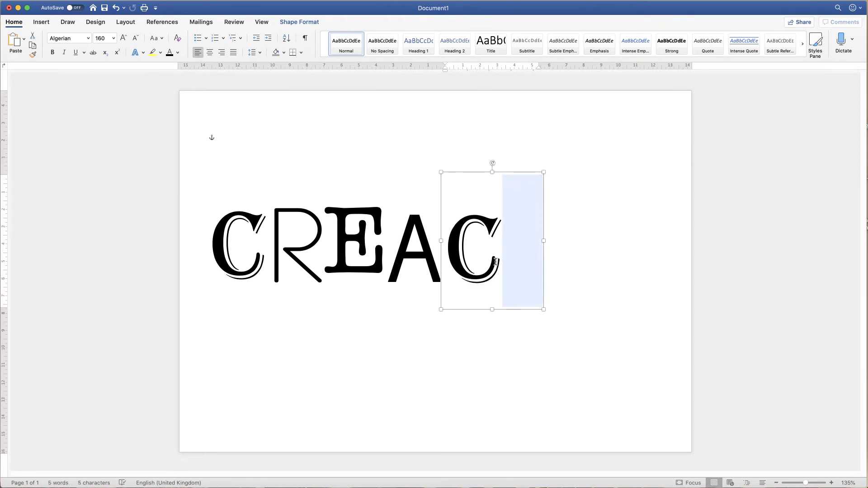
triple_click(496, 263)
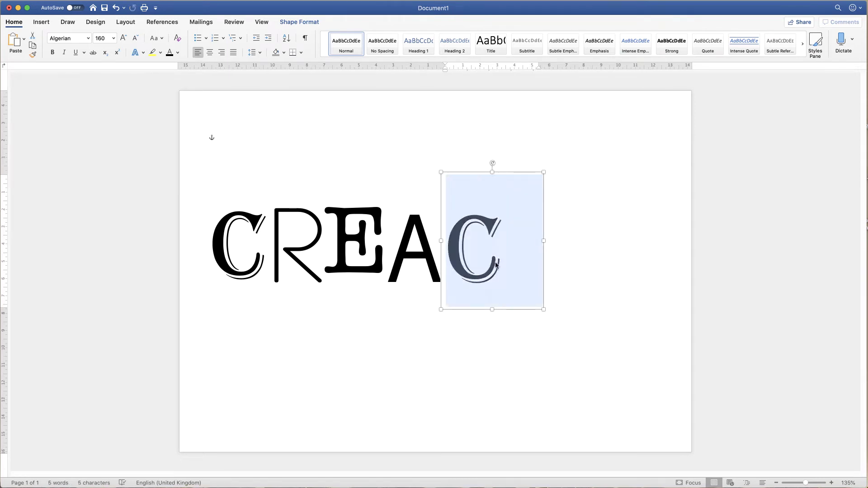
click(87, 39)
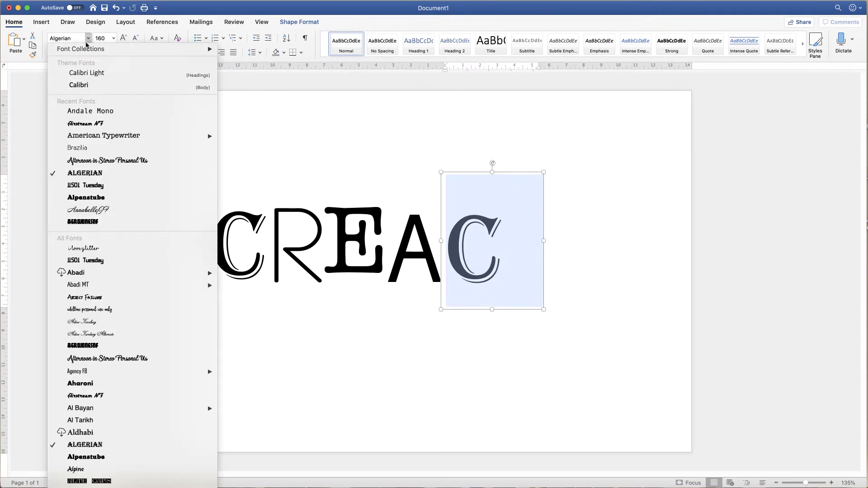
click(99, 299)
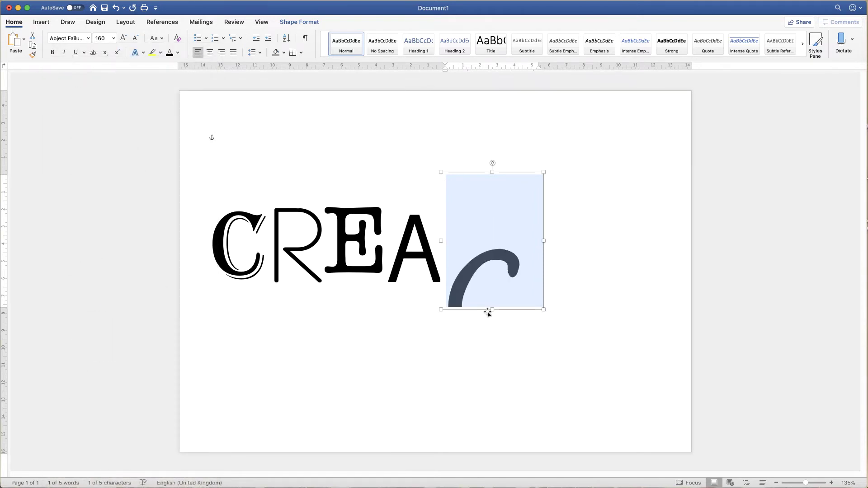
Lengthen the last C text box to fit the whole letter and move it up level with the A
drag(488, 313, 490, 378)
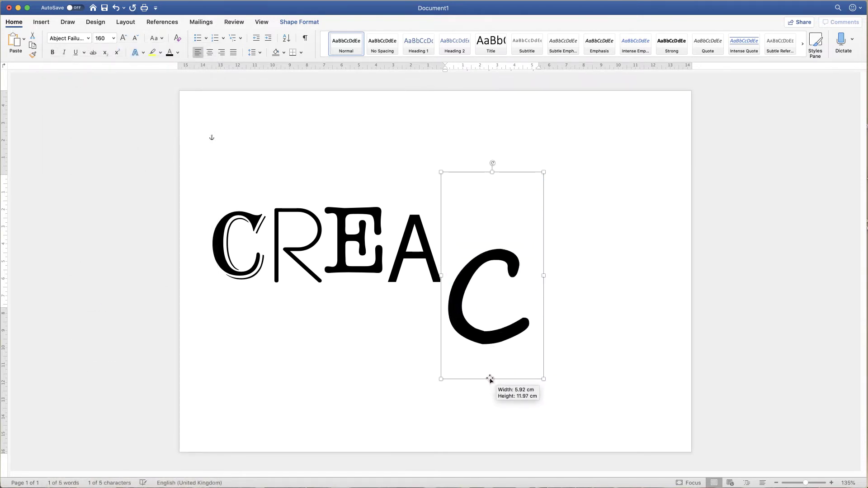
drag(465, 330, 465, 277)
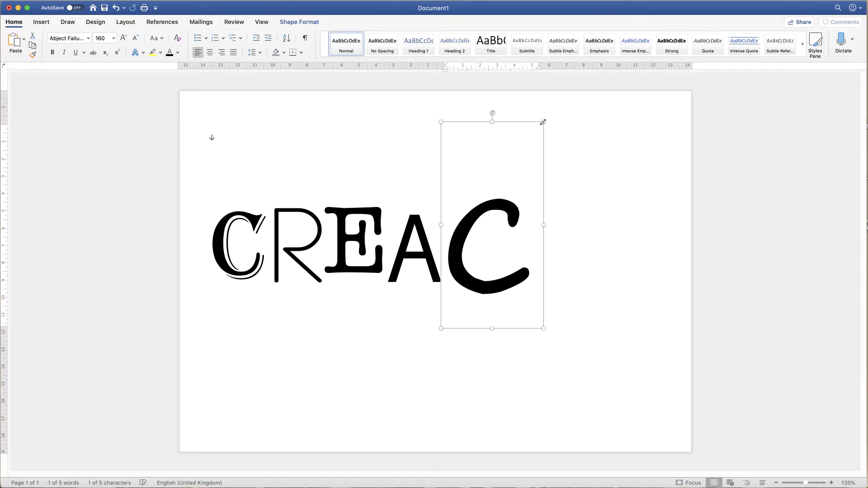
mouse_move(543, 122)
mouse_down()
mouse_move(538, 147)
mouse_move(540, 129)
mouse_up()
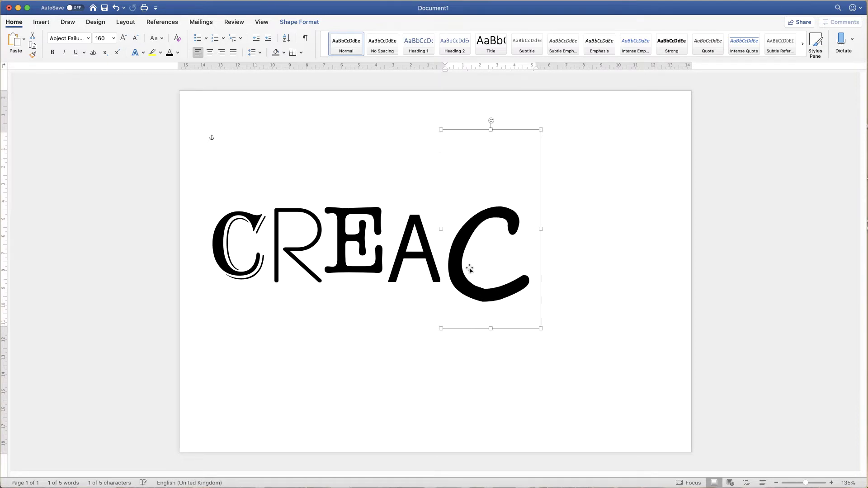
mouse_move(470, 269)
mouse_down()
mouse_move(447, 272)
mouse_move(455, 271)
mouse_up()
Replace the C after the A with the letter T
double_click(522, 256)
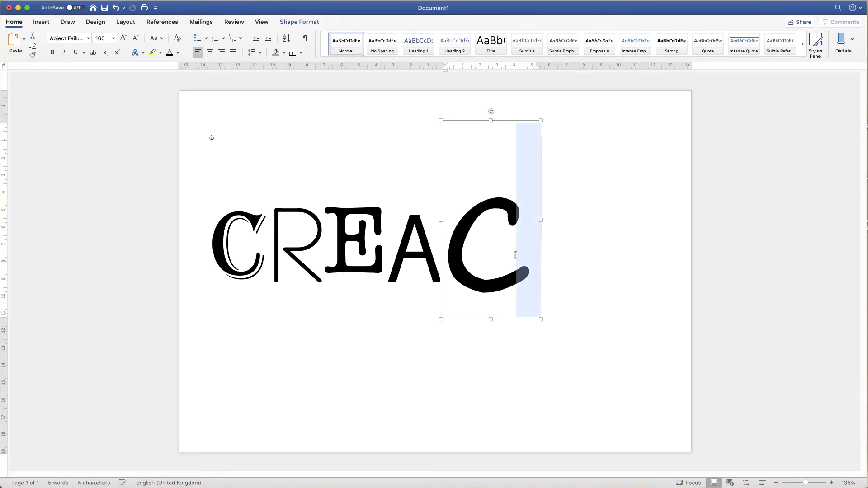
triple_click(515, 255)
text(T)
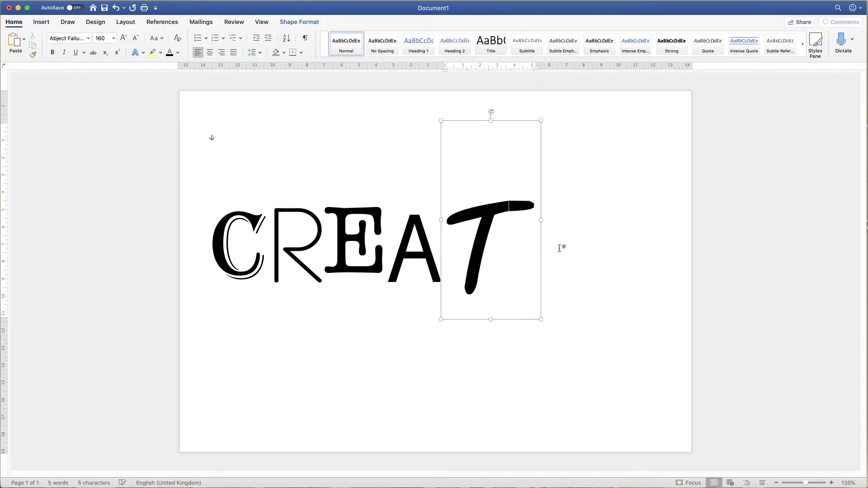
Paste another copy of the C text box and move it directly to the right of the T
click(559, 249)
key(super+v)
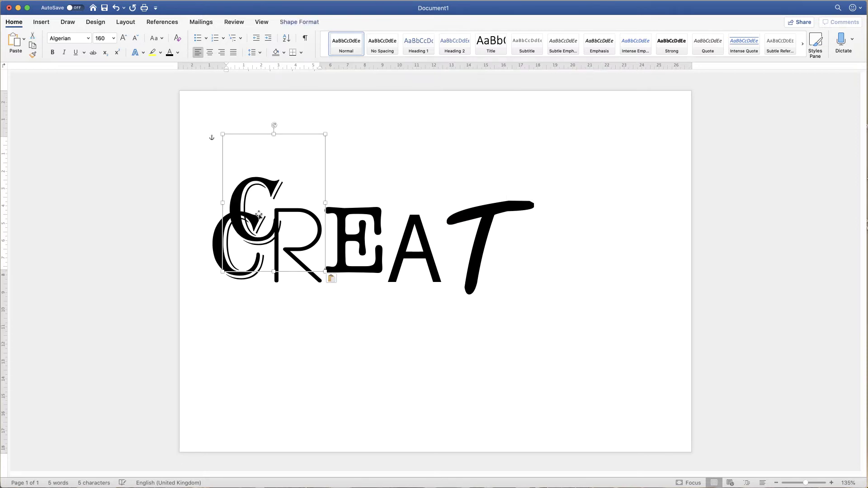
drag(258, 214, 533, 256)
Set the font of the last C to Aharoni and lower its text box's upper edge to bring the letter level with the others
double_click(568, 255)
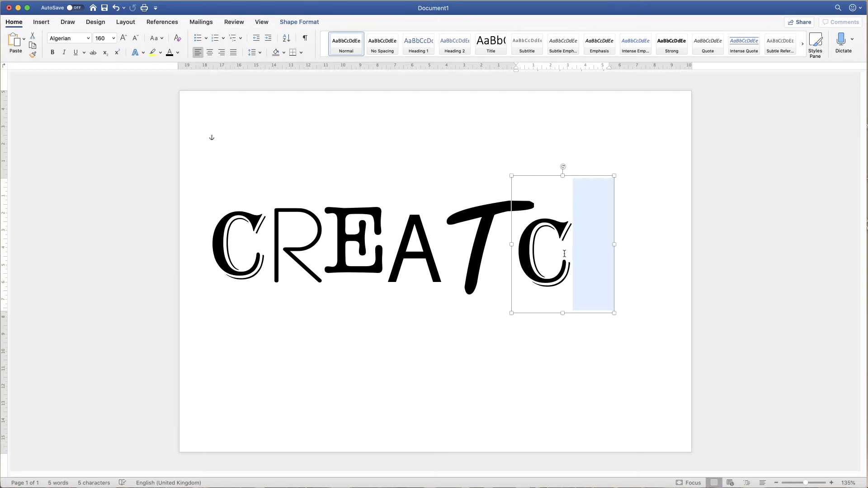
triple_click(546, 248)
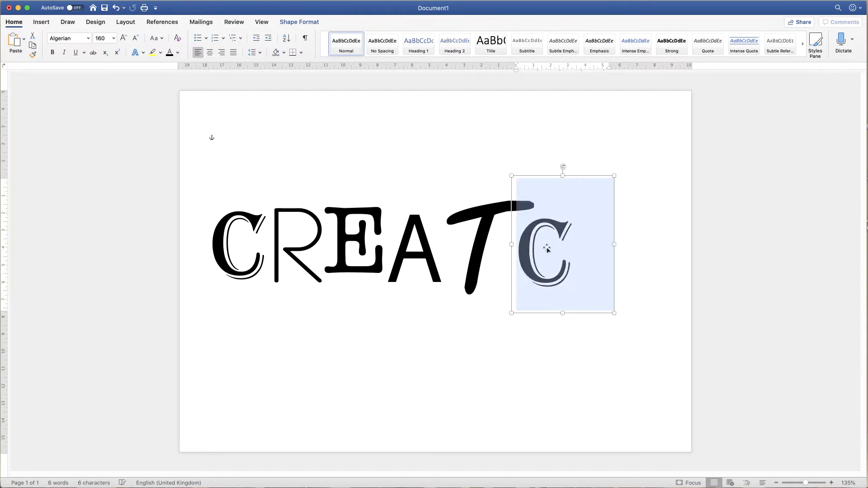
click(89, 39)
mouse_move(87, 49)
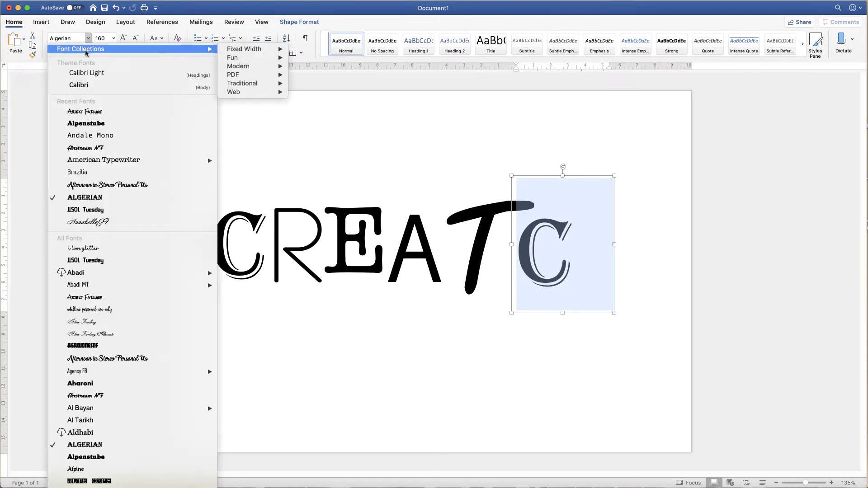
click(80, 384)
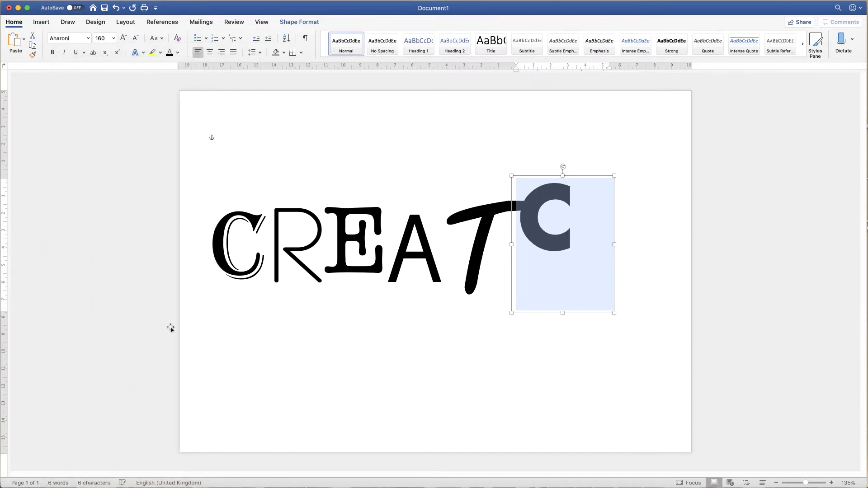
drag(563, 175, 563, 214)
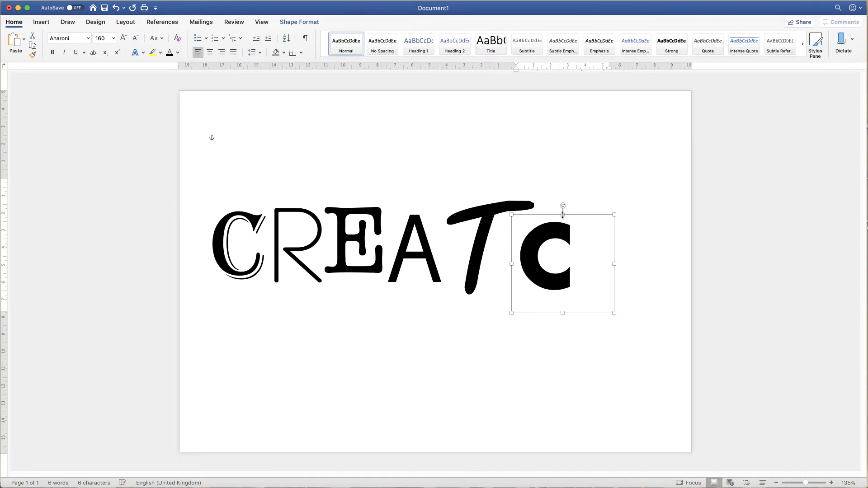
Replace the last C with the letter E and move its text box farther right and slightly up
double_click(568, 253)
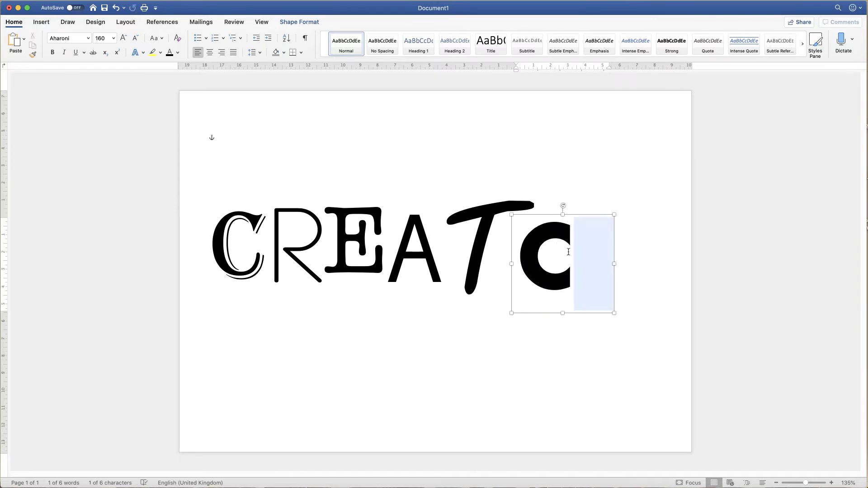
triple_click(565, 251)
text(E)
click(546, 294)
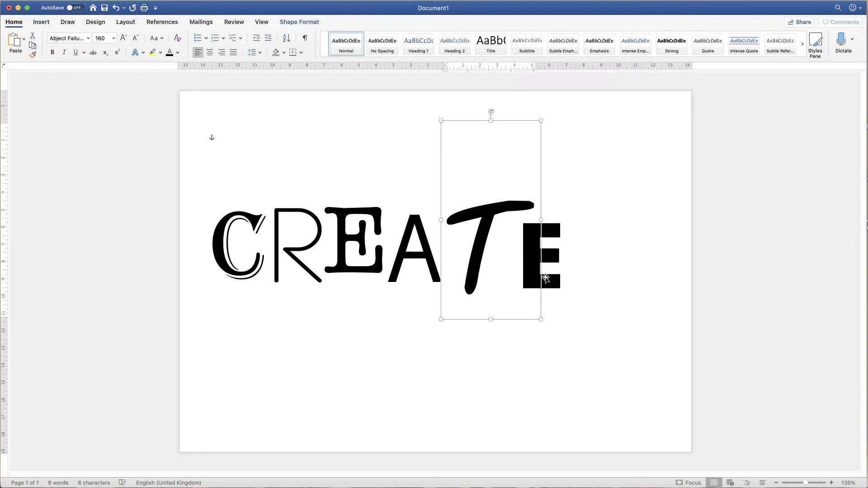
drag(553, 256, 604, 242)
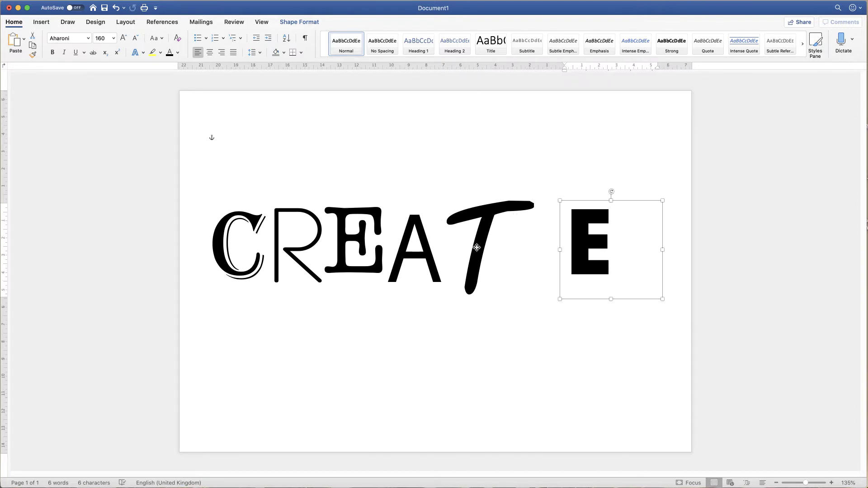
Move the T, A, first E, R and C text boxes to the right so the letters of CREATE are evenly spaced
drag(475, 249, 527, 234)
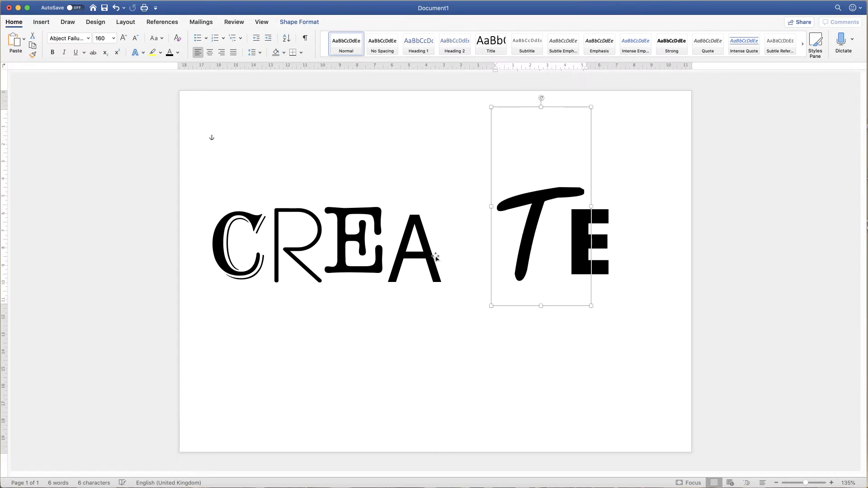
drag(420, 255, 475, 252)
drag(355, 252, 399, 256)
drag(287, 247, 324, 247)
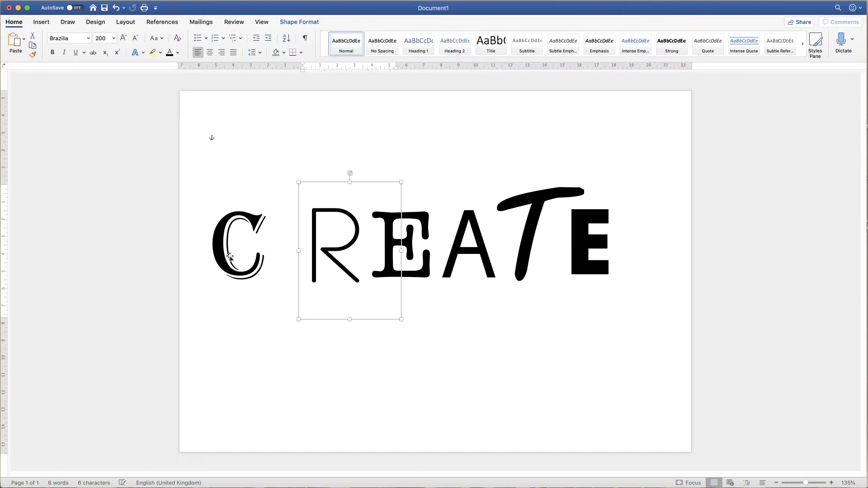
drag(224, 264, 256, 263)
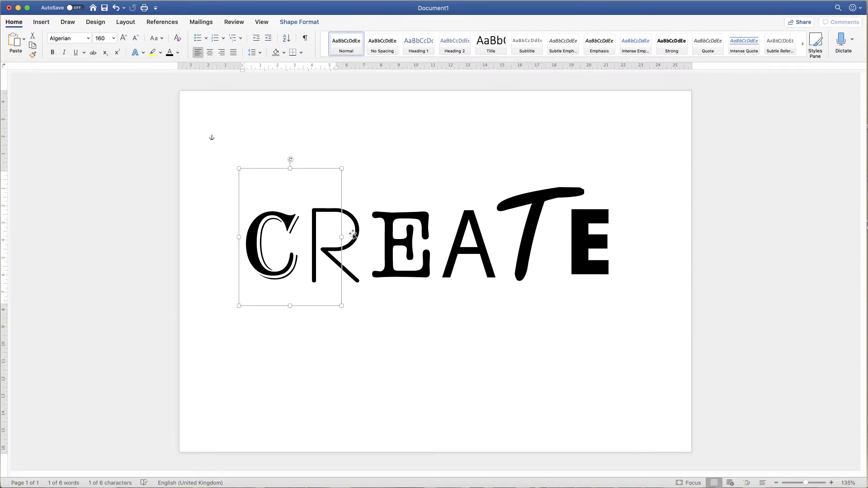
Try aligning all six letter text boxes of CREATE vertically to the middle
shift+click(353, 234)
shift+click(415, 239)
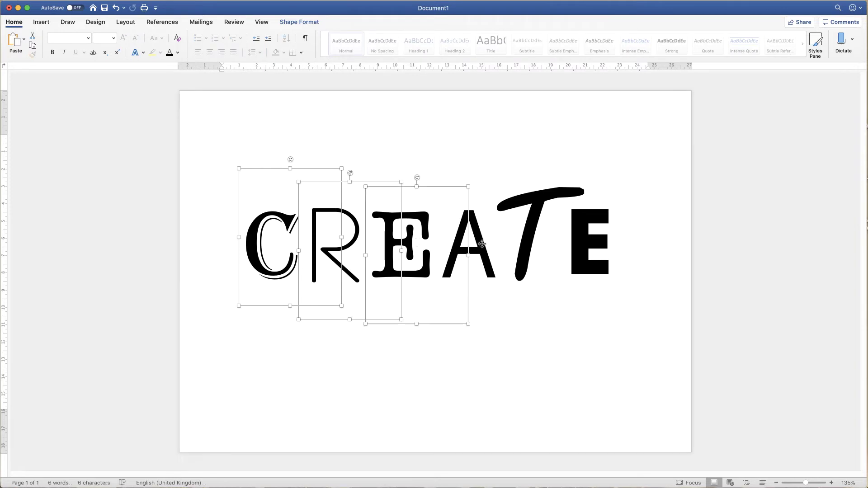
shift+click(482, 244)
shift+click(565, 190)
shift+click(602, 238)
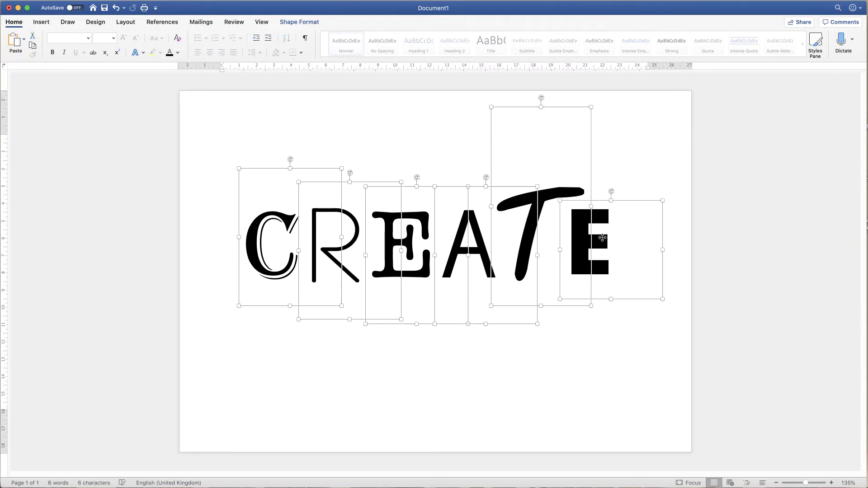
click(295, 22)
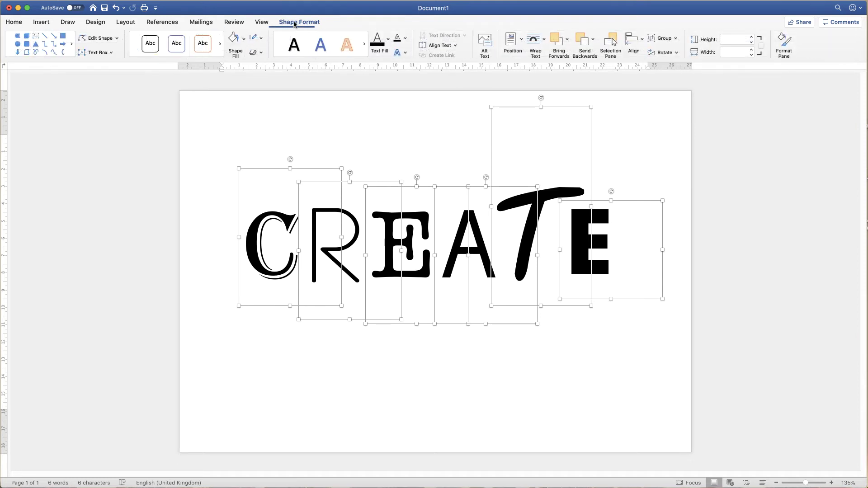
click(642, 41)
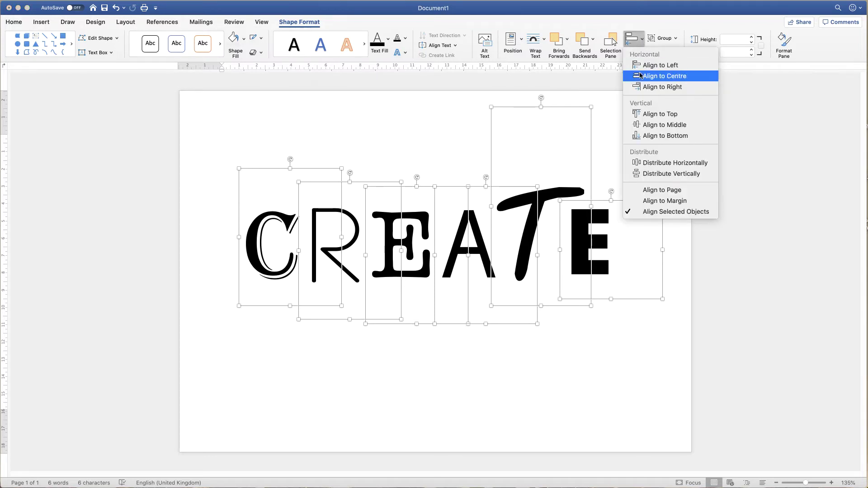
click(638, 125)
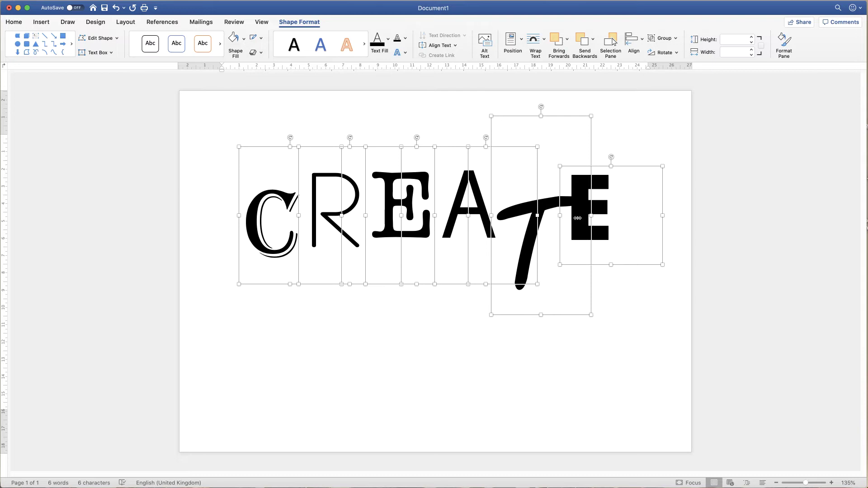
click(393, 357)
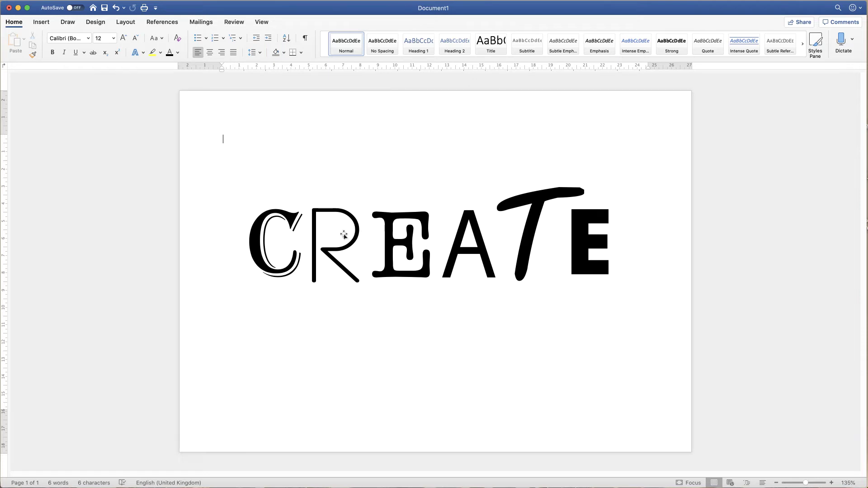
Group all six letter text boxes of CREATE and move the group slightly down and left
click(275, 269)
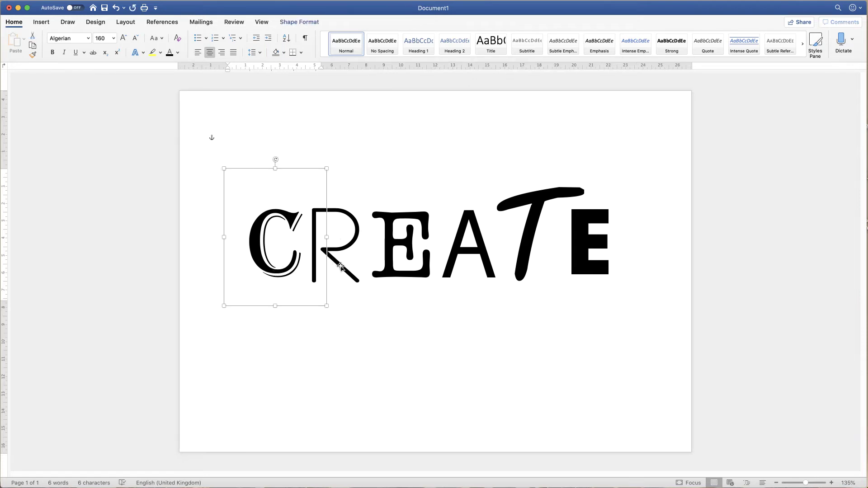
shift+click(341, 267)
shift+click(415, 257)
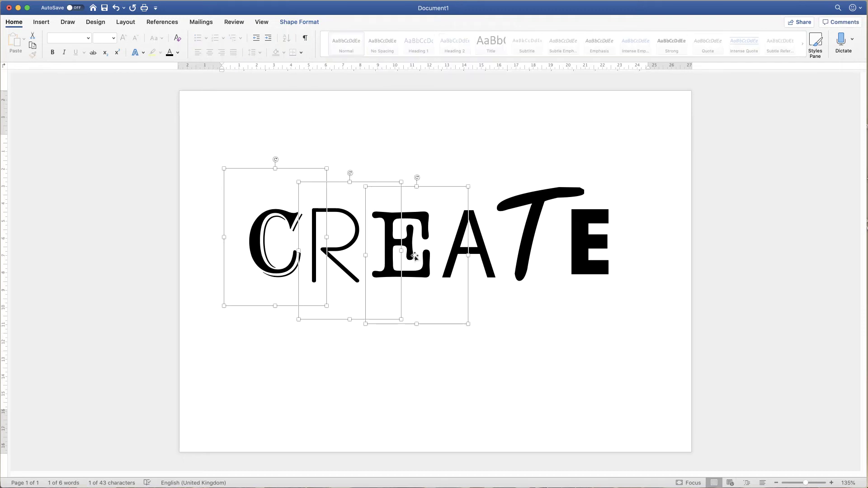
shift+click(477, 256)
shift+click(552, 198)
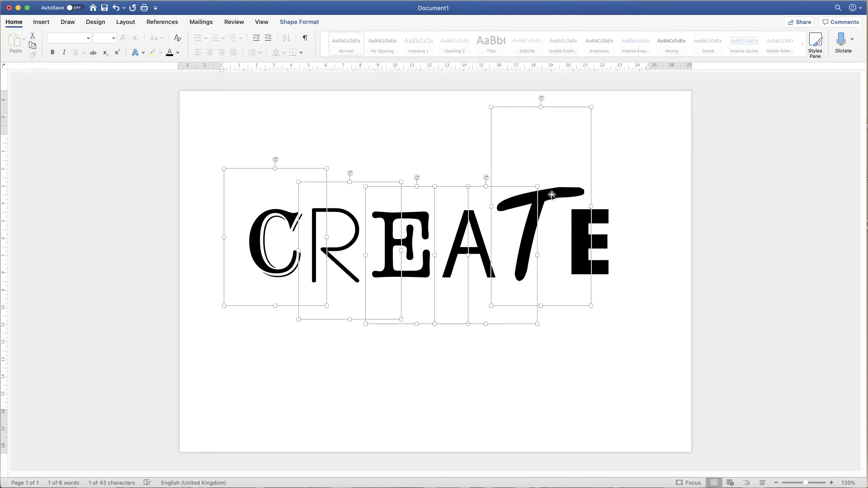
shift+click(603, 234)
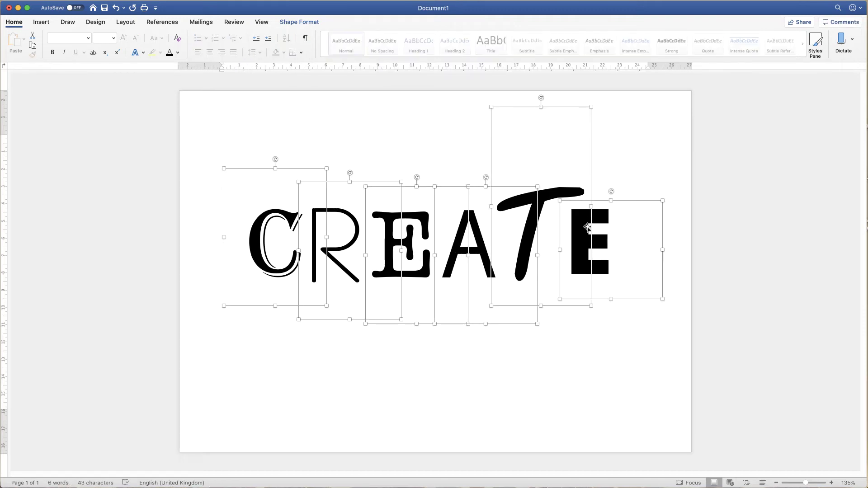
click(309, 23)
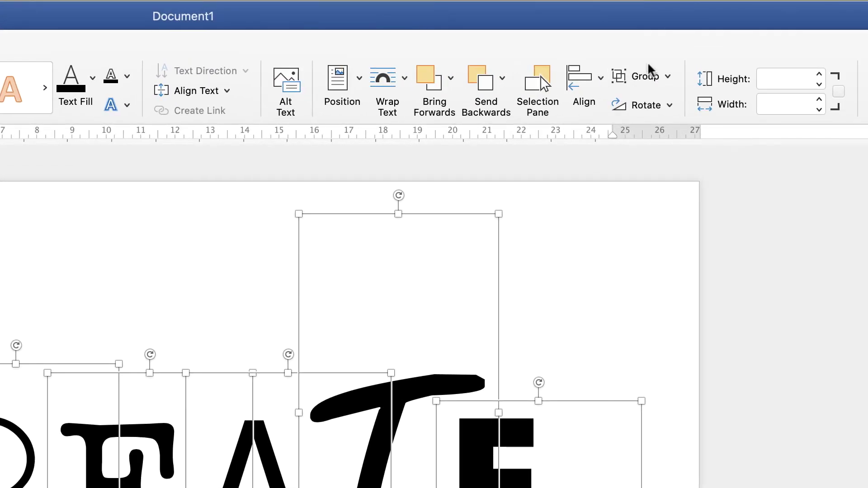
click(669, 77)
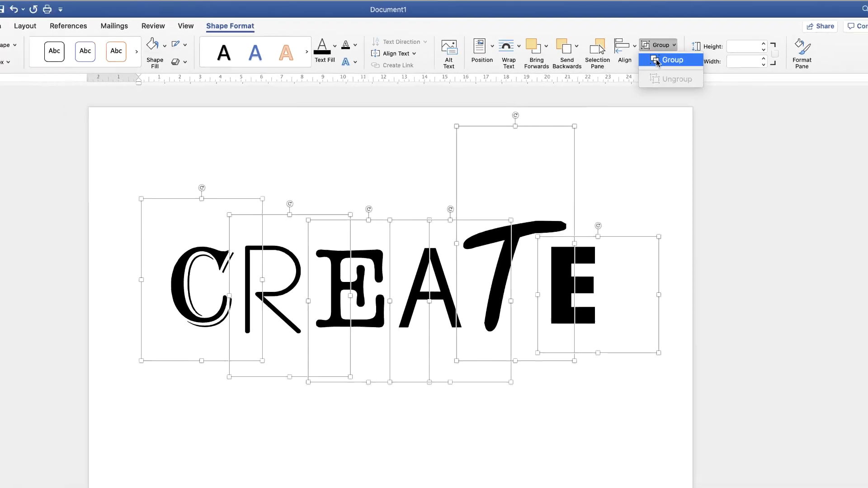
click(647, 103)
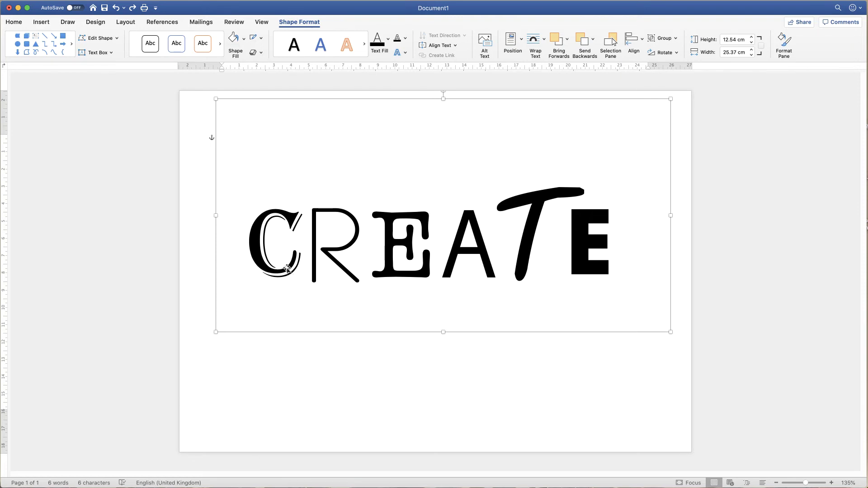
drag(287, 269, 269, 289)
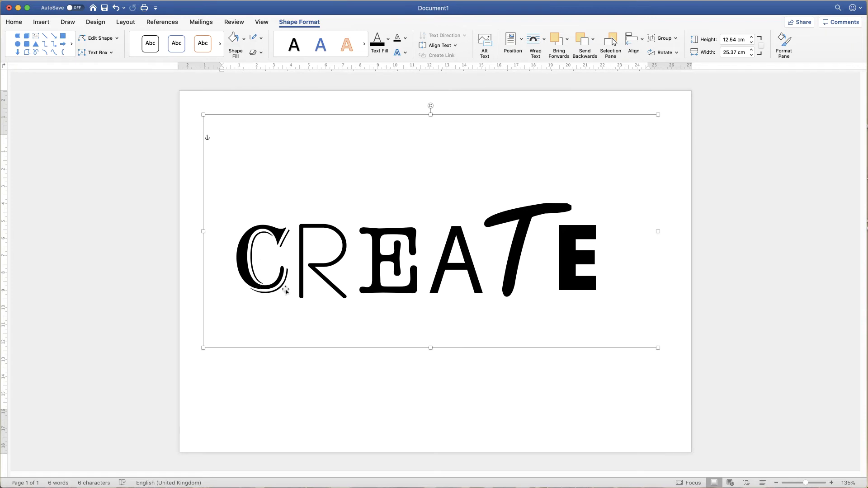
Ungroup the letters of CREATE and try moving the final E slightly down on its own, undoing back to the earlier layout
click(675, 39)
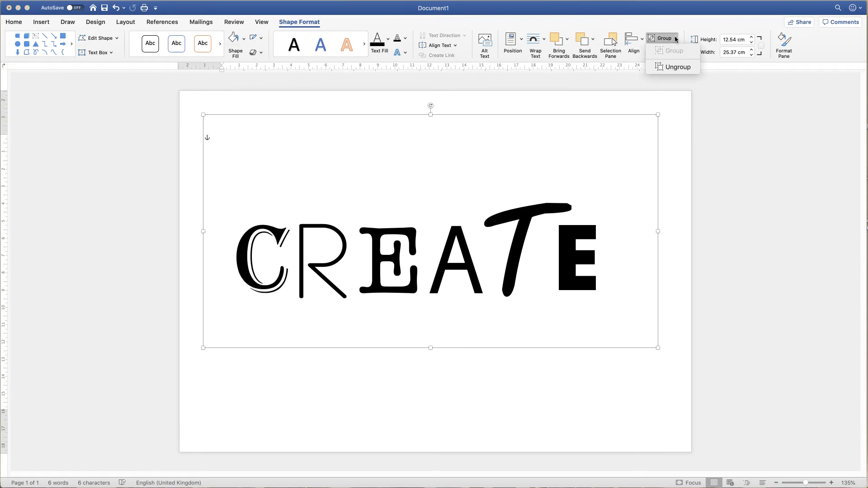
click(659, 68)
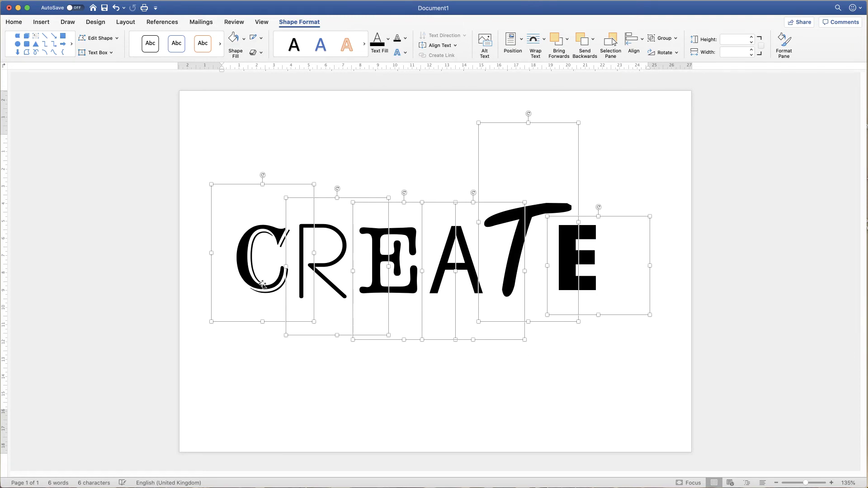
click(607, 349)
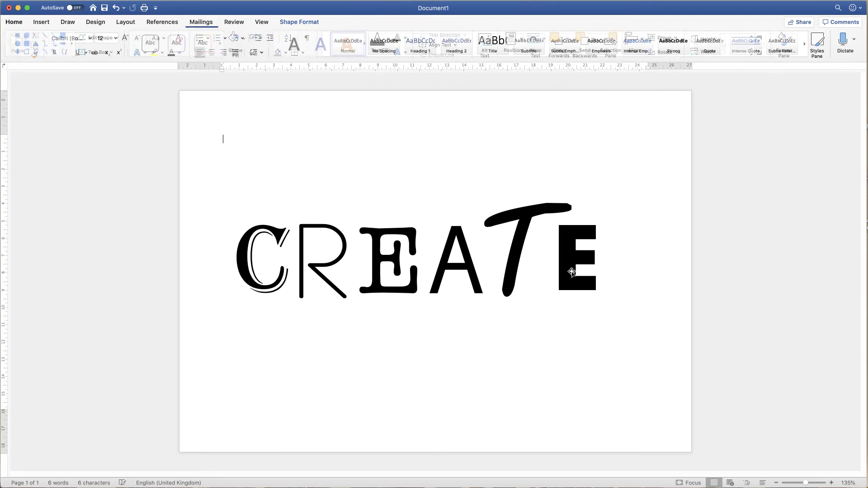
mouse_move(567, 272)
mouse_down()
mouse_move(571, 286)
mouse_move(564, 279)
mouse_up()
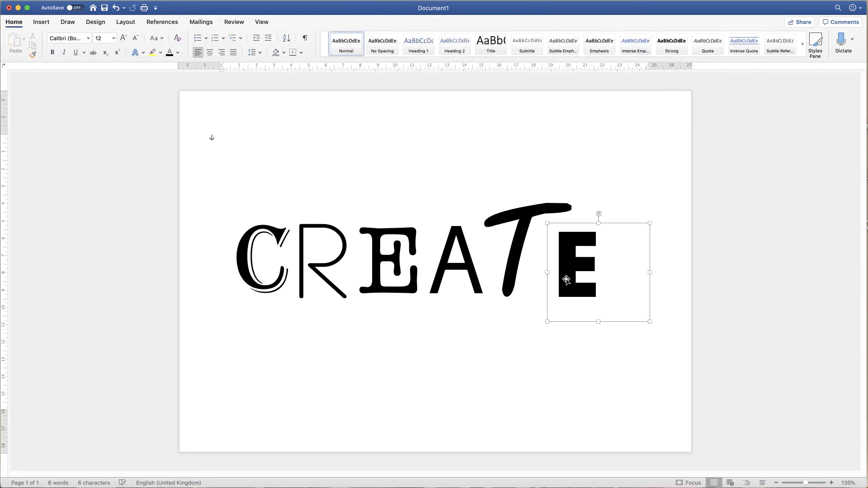
key(super+z)
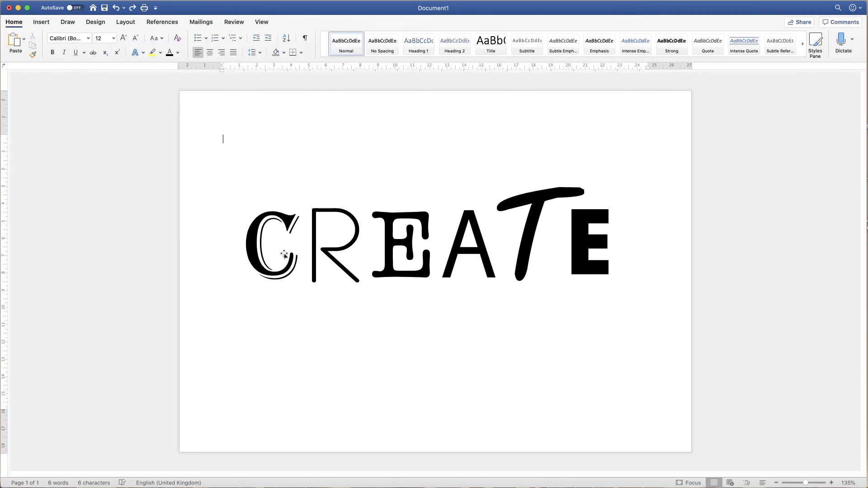
Recolour the letter C bright magenta with a custom colour from the colour wheel
click(262, 269)
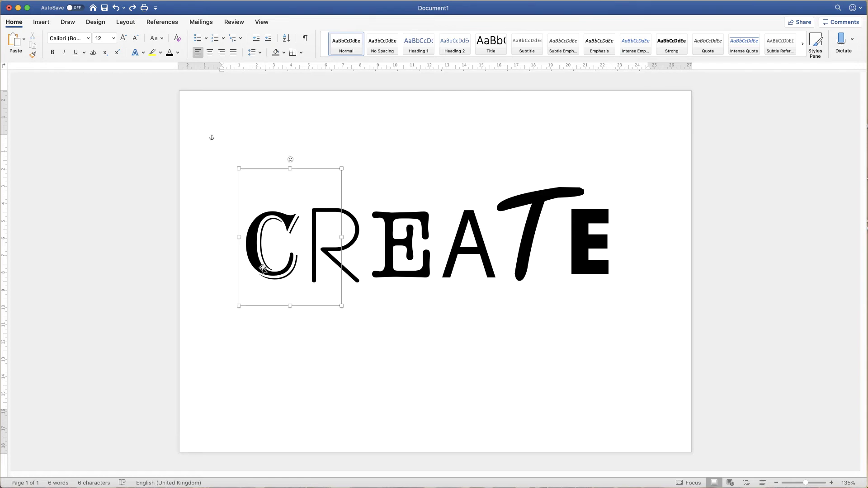
double_click(291, 259)
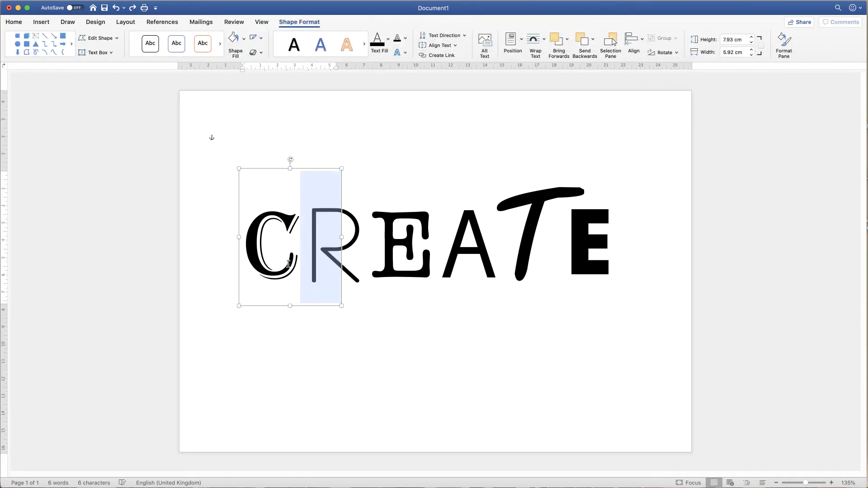
key(super+a)
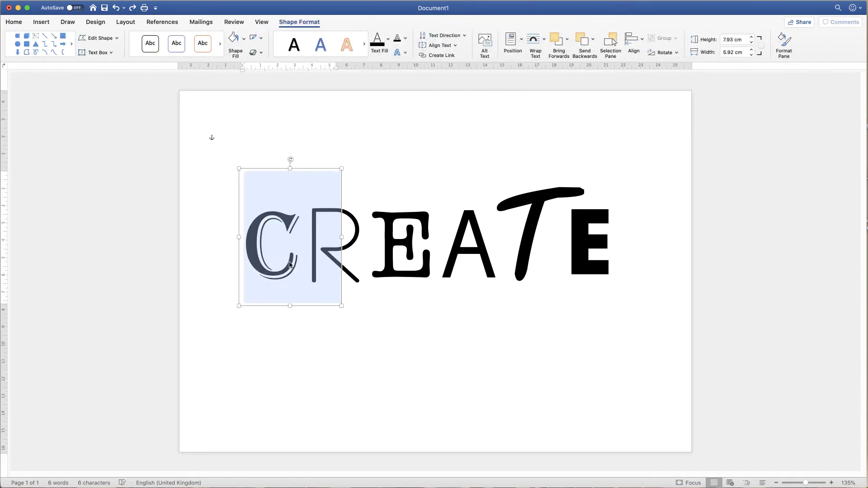
click(12, 23)
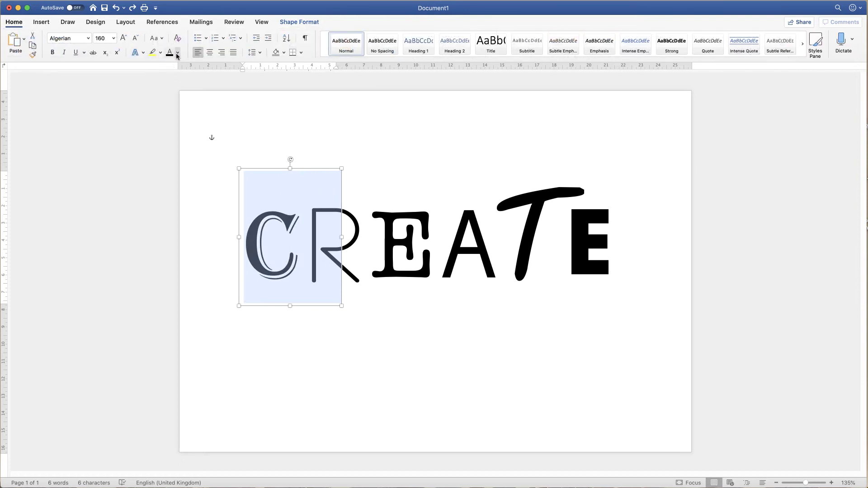
click(178, 53)
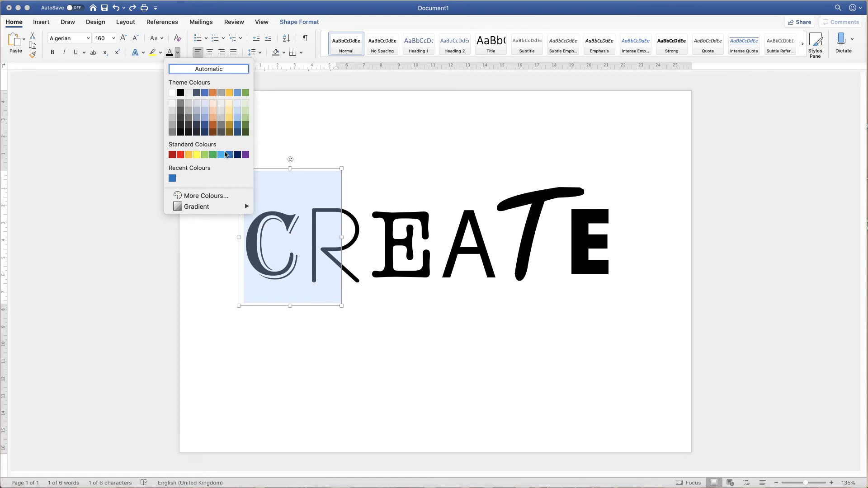
click(205, 195)
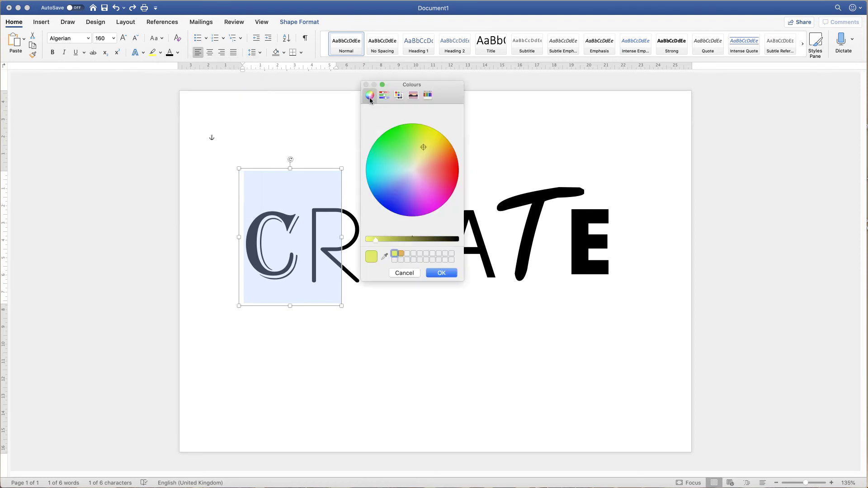
drag(423, 148, 432, 201)
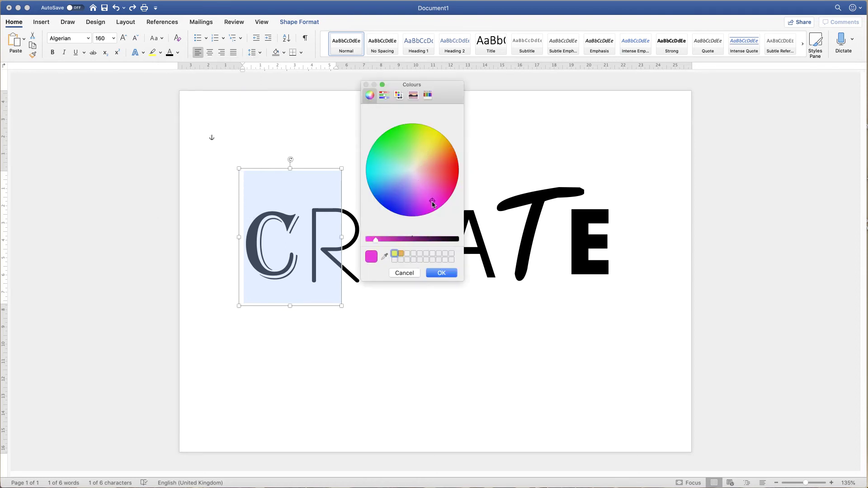
click(442, 273)
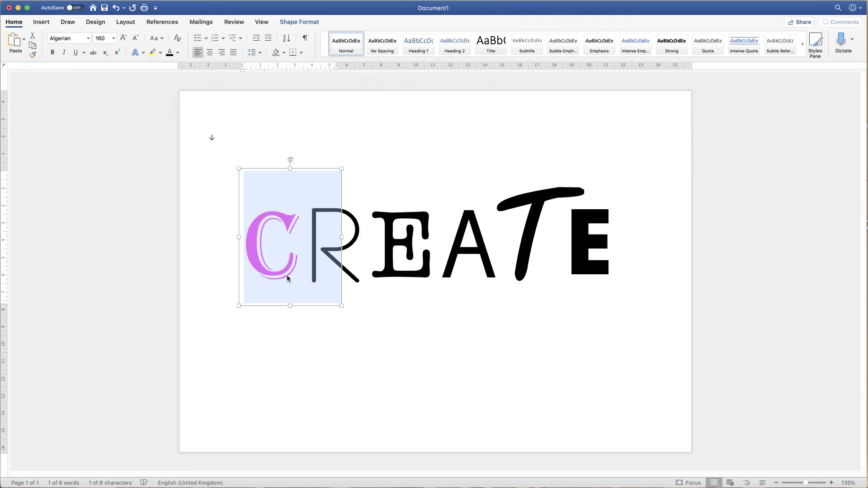
click(267, 337)
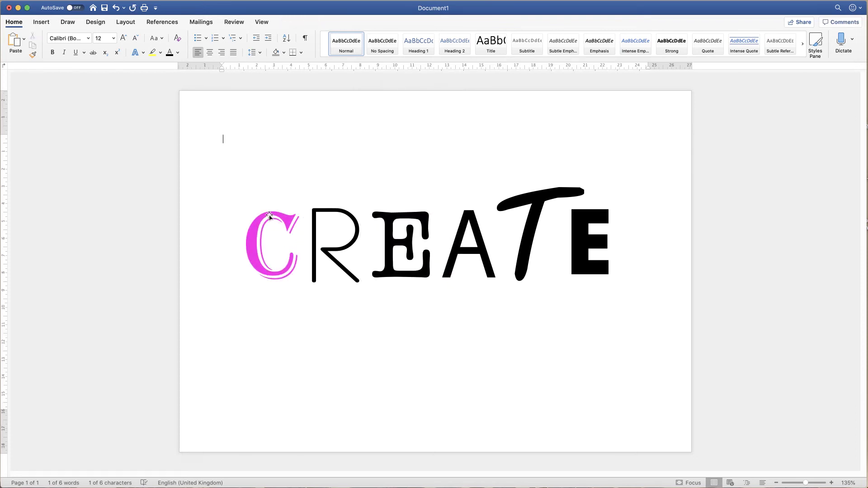
Fill the C's text box with the standard blue colour
click(273, 275)
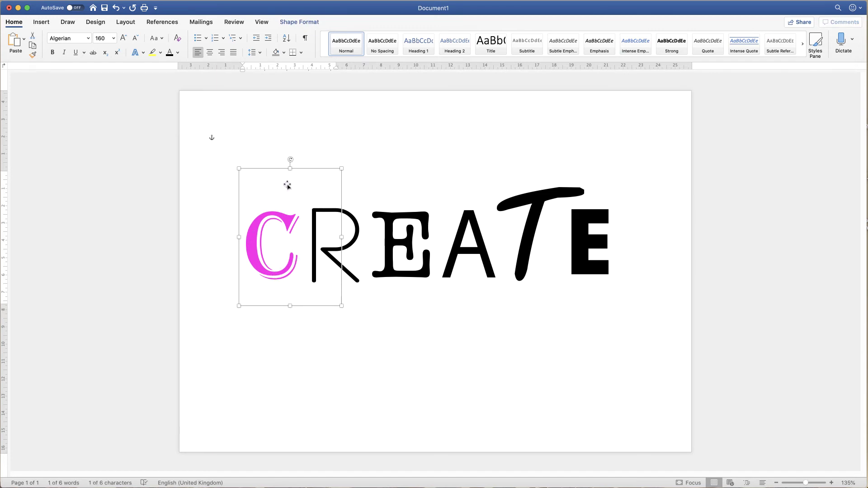
click(294, 23)
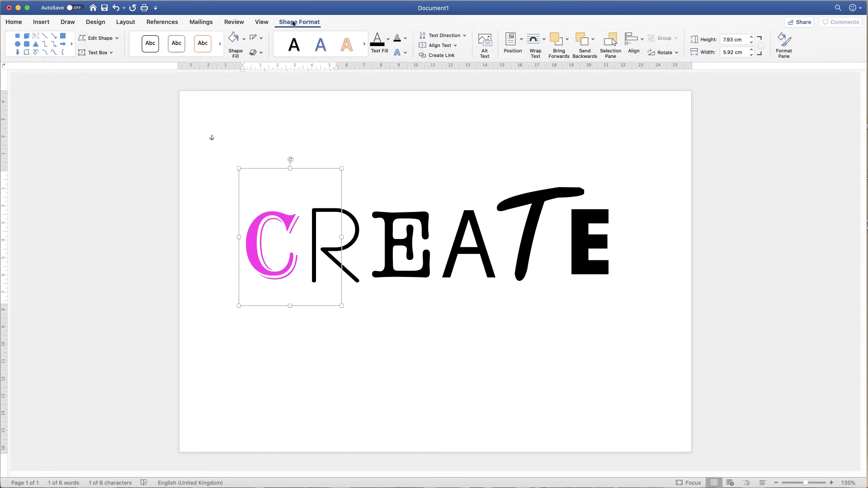
click(244, 39)
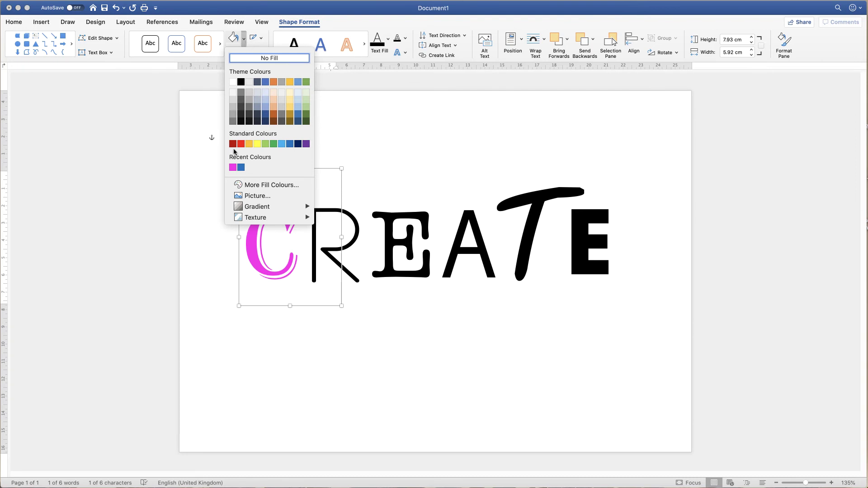
click(289, 144)
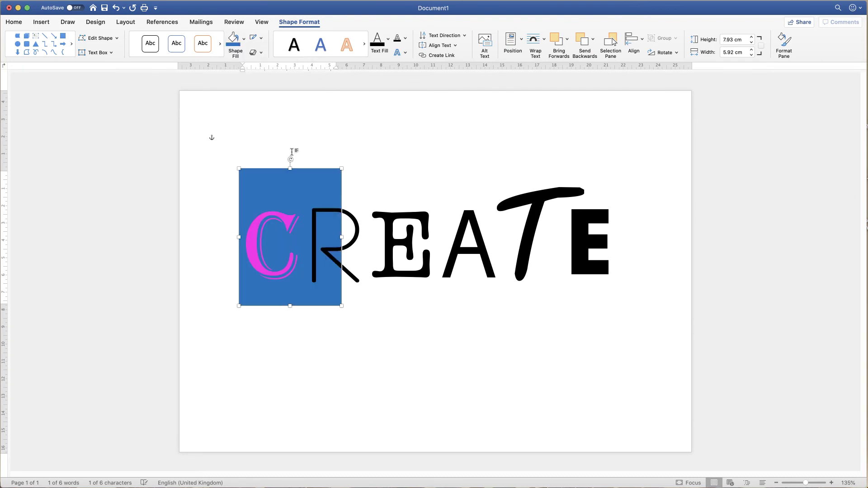
click(334, 146)
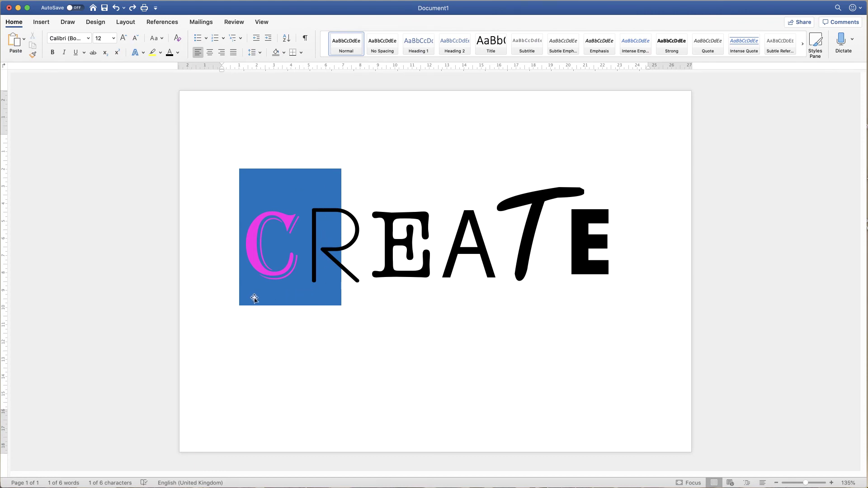
Centre the letter C horizontally within its text box
click(285, 241)
double_click(285, 241)
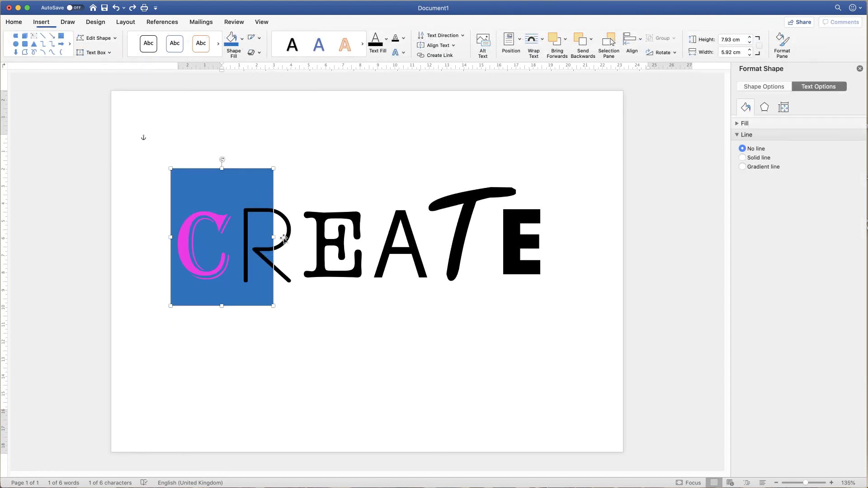
click(226, 236)
double_click(226, 237)
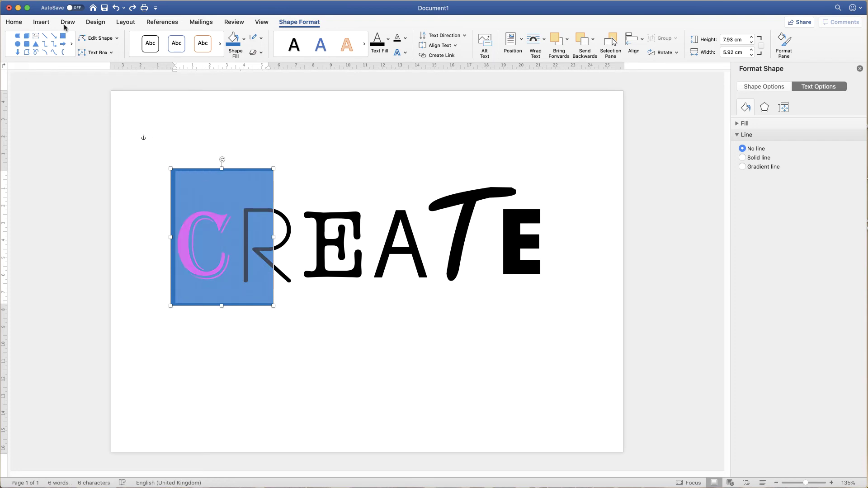
click(18, 24)
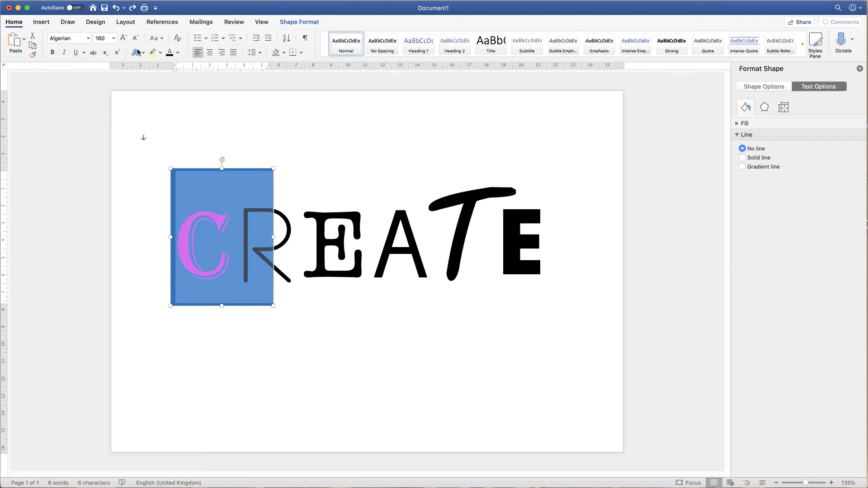
click(209, 53)
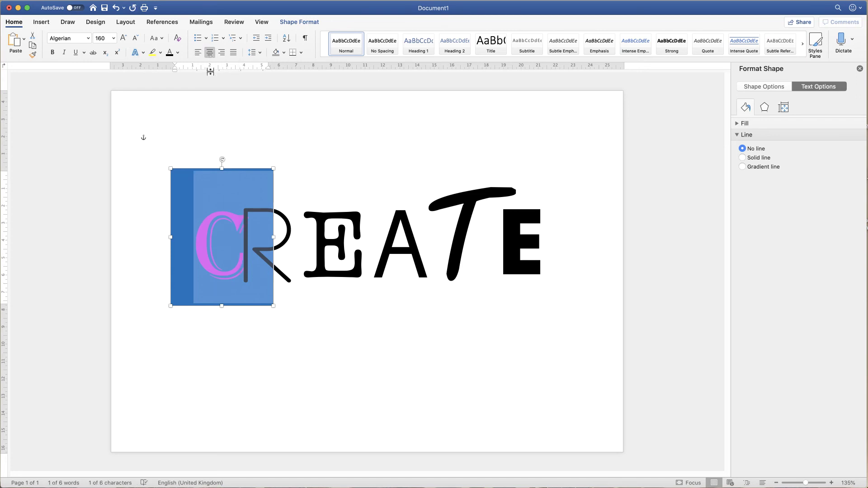
click(243, 139)
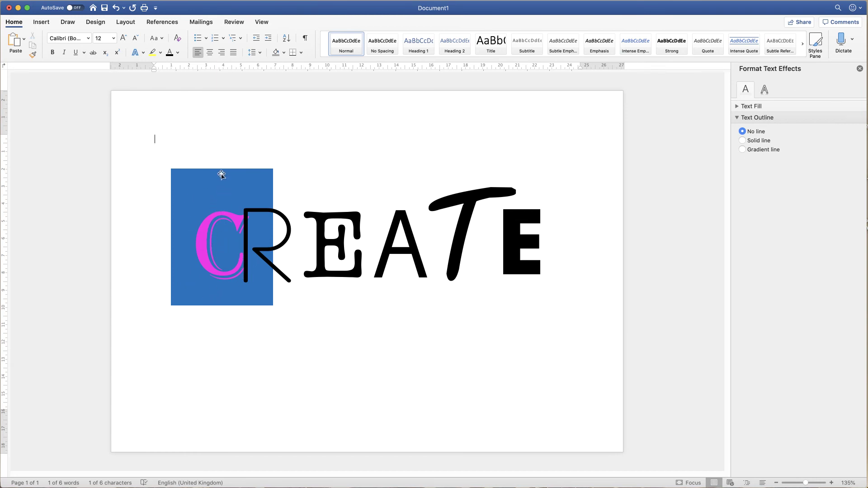
Reduce the top margin of the C's text box in its shape formatting options
click(220, 207)
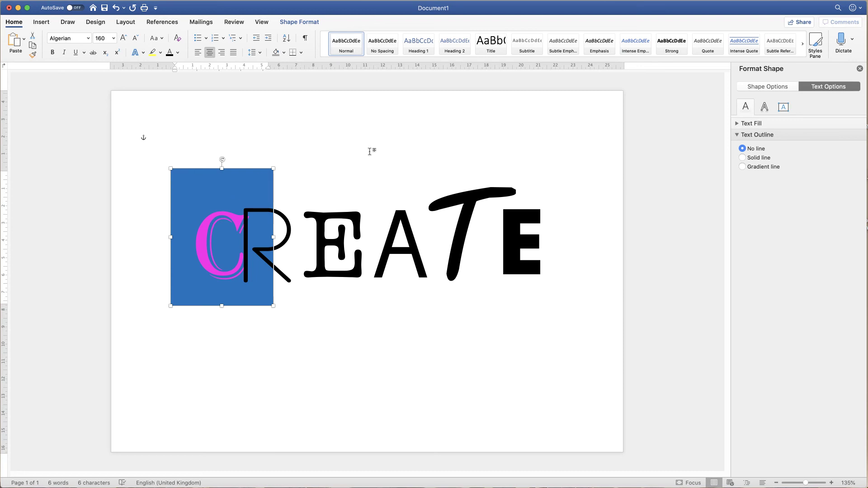
click(859, 69)
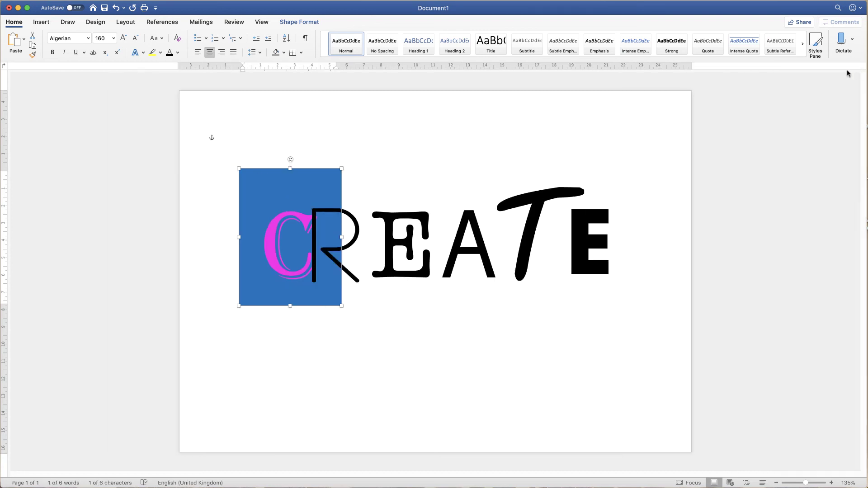
key(Tab)
click(313, 23)
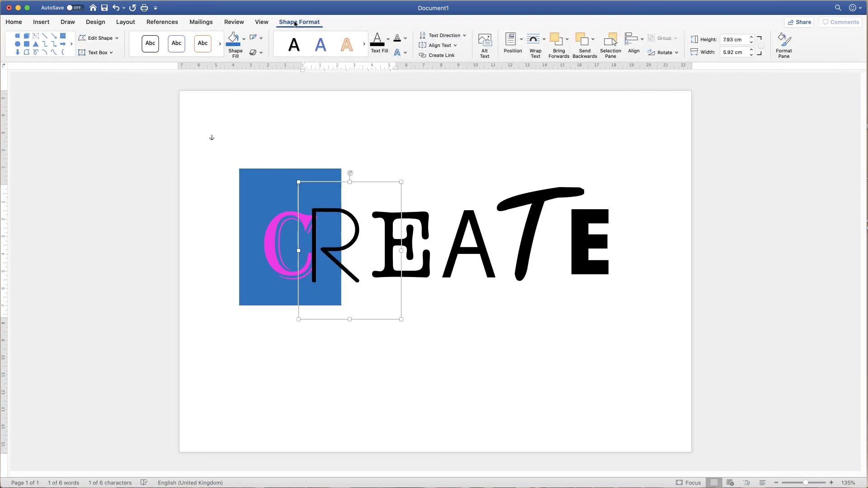
click(780, 51)
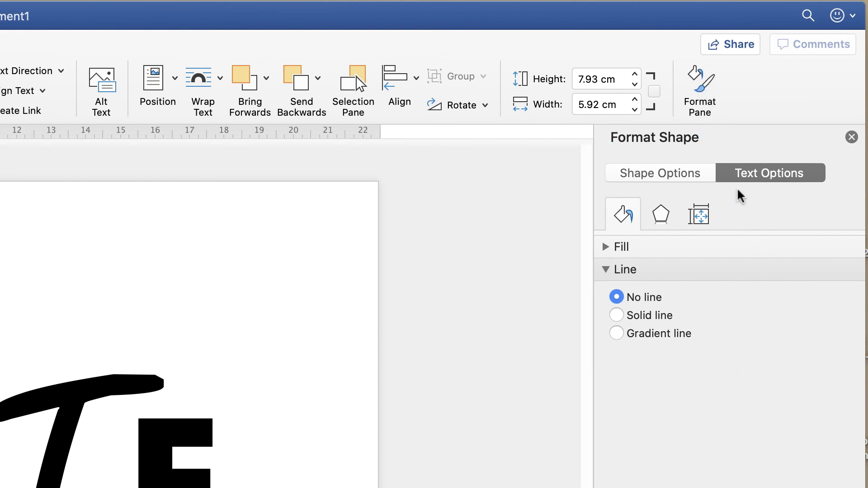
click(683, 176)
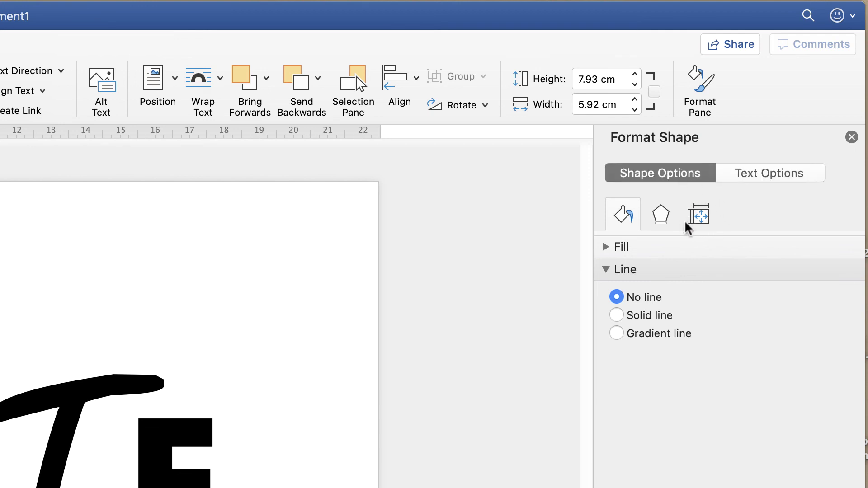
click(700, 216)
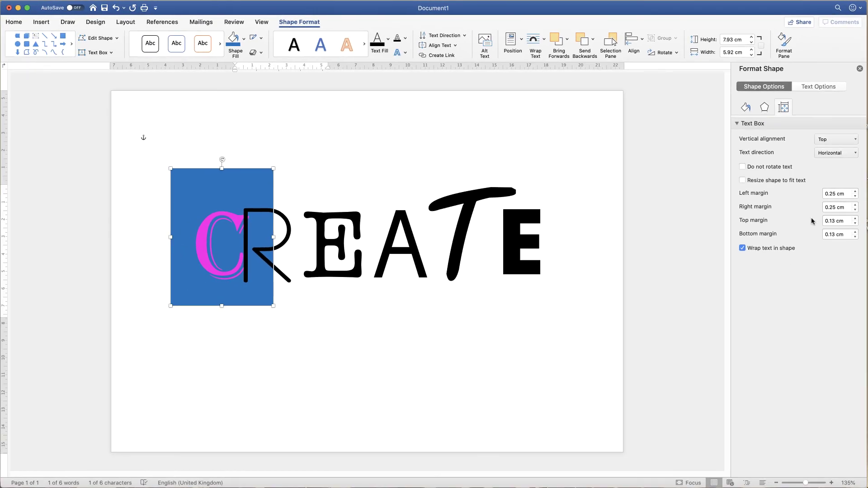
click(854, 224)
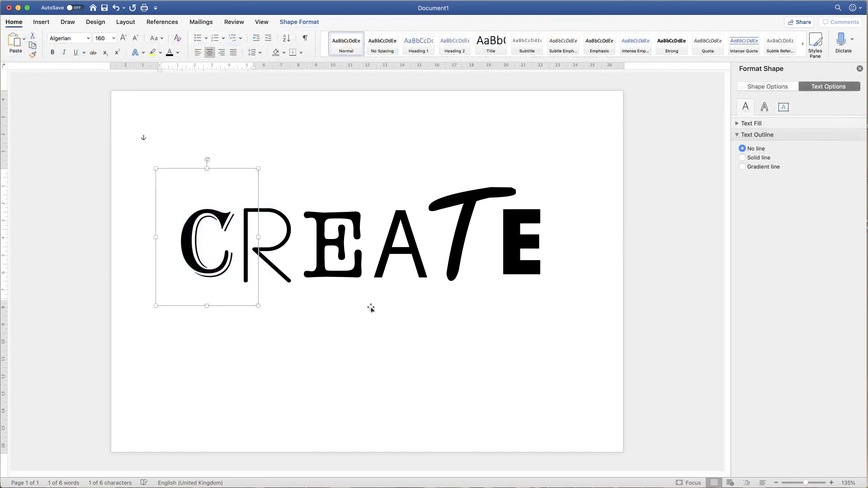
Deselect the letters, close the formatting pane and undo the last change to the layout
click(387, 272)
click(612, 154)
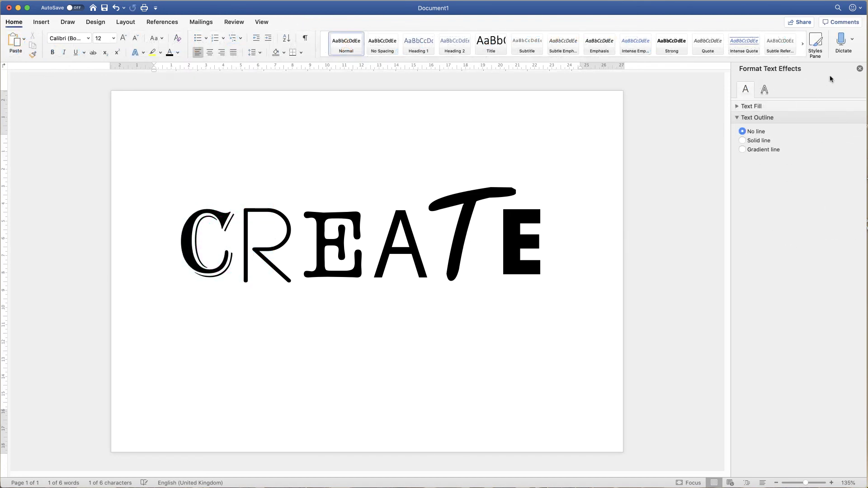
click(860, 69)
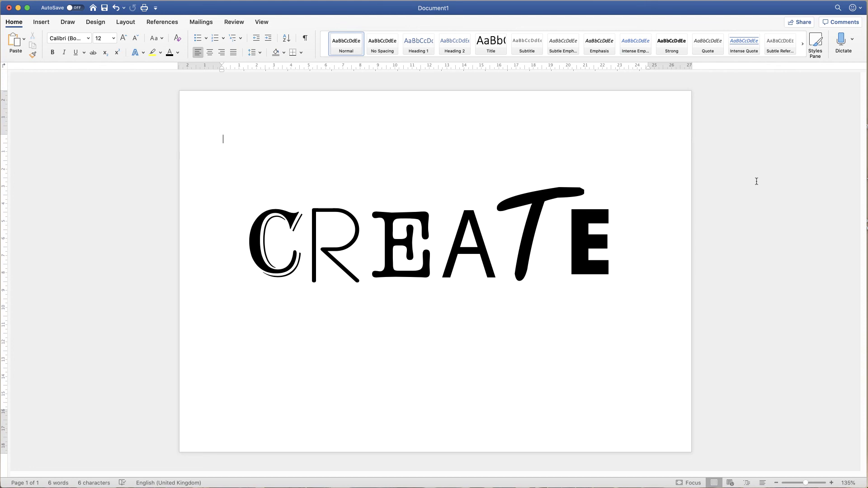
key(super+z)
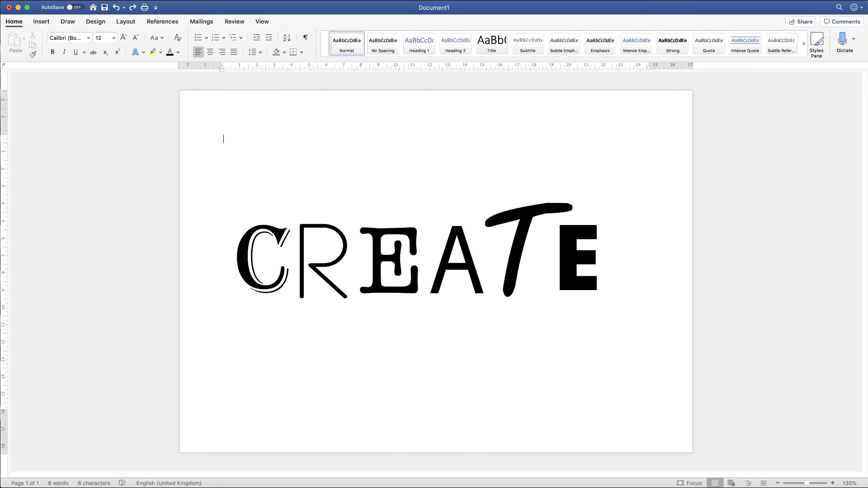